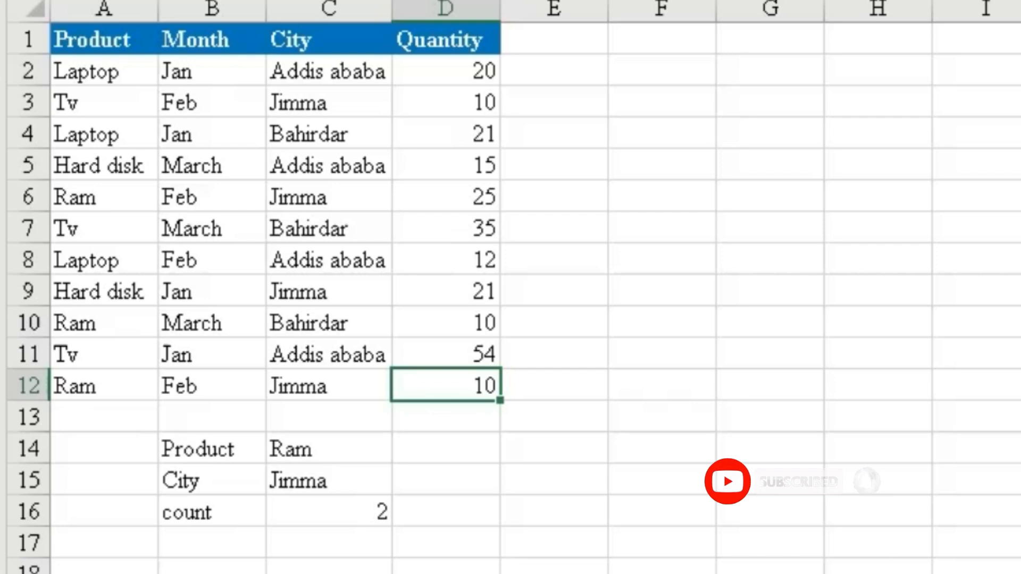
Enter a COUNT formula in cell D13 that counts the Quantity values in D2:D12.
{"action": "left_click", "coordinate": [589, 436]}
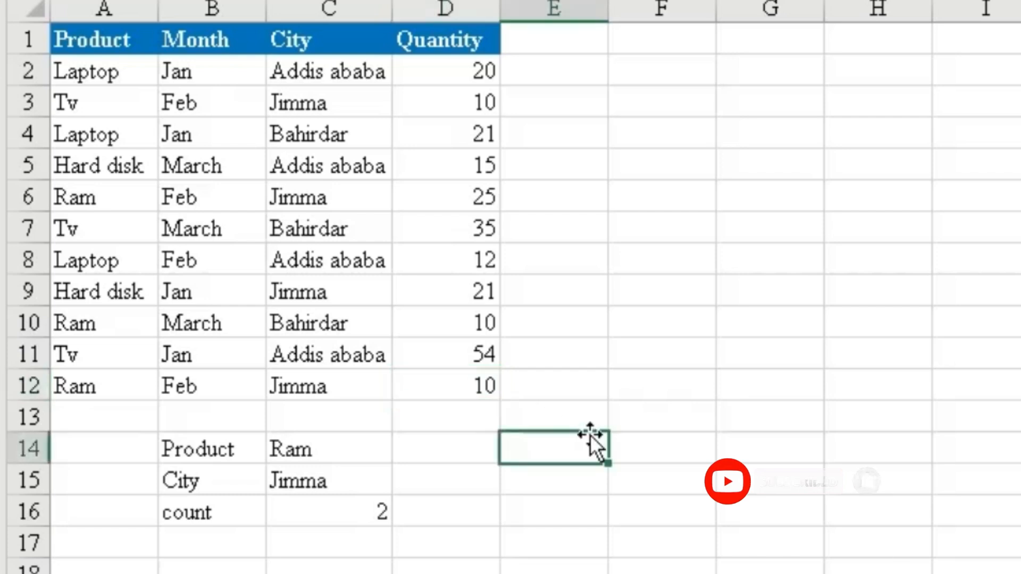
{"action": "left_click", "coordinate": [450, 417]}
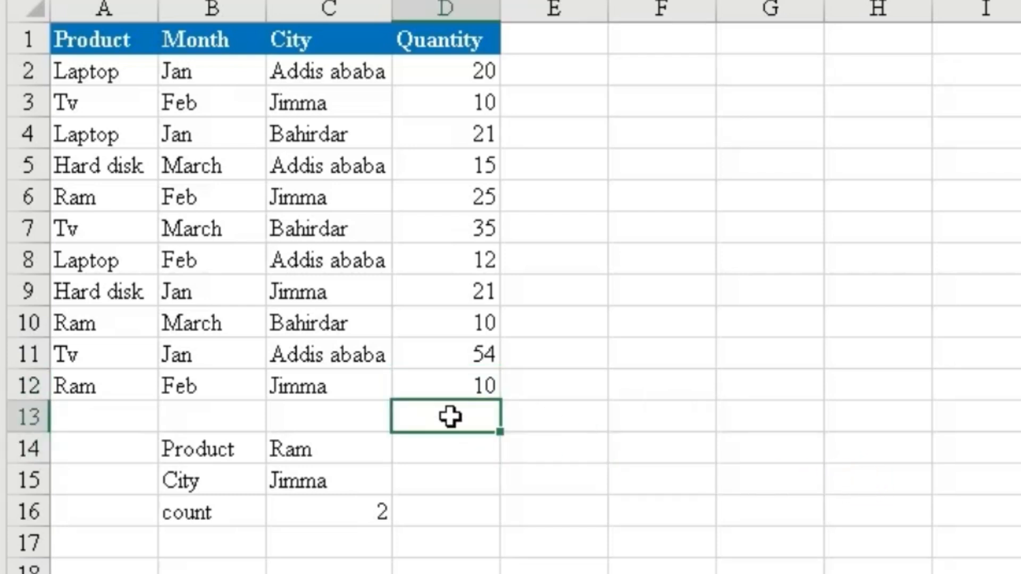
{"action": "type", "text": "="}
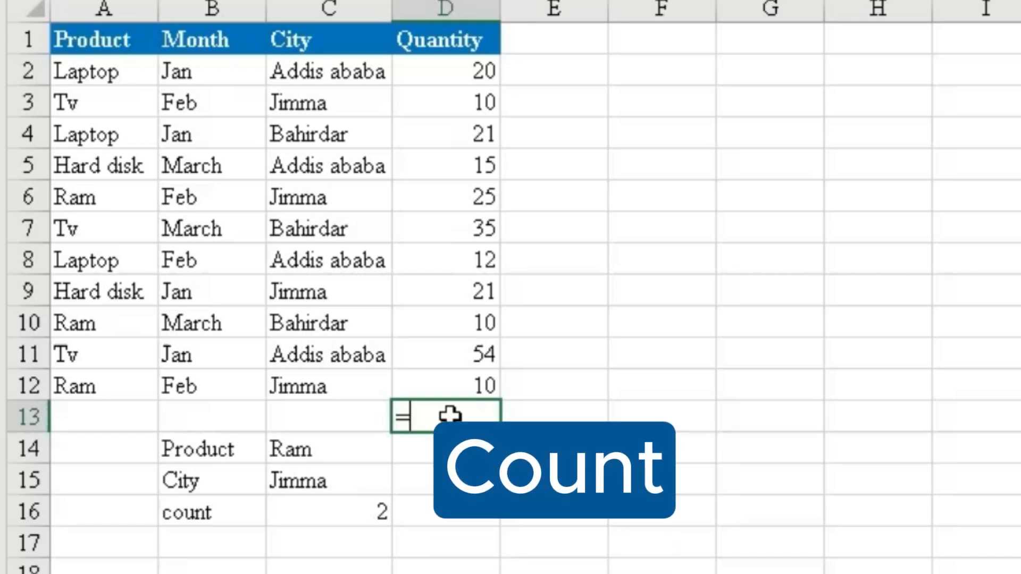
{"action": "type", "text": "cou"}
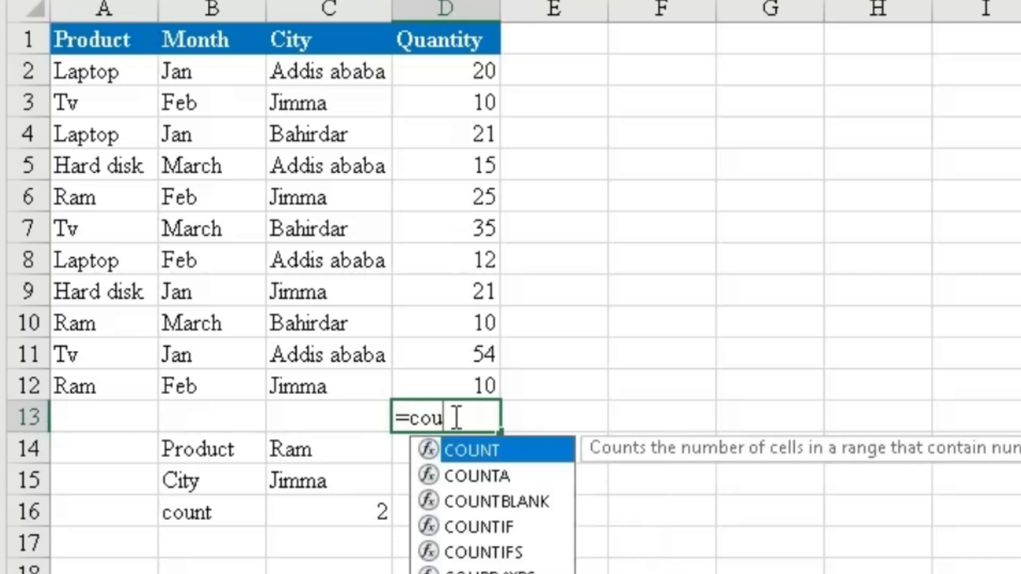
{"action": "type", "text": "n"}
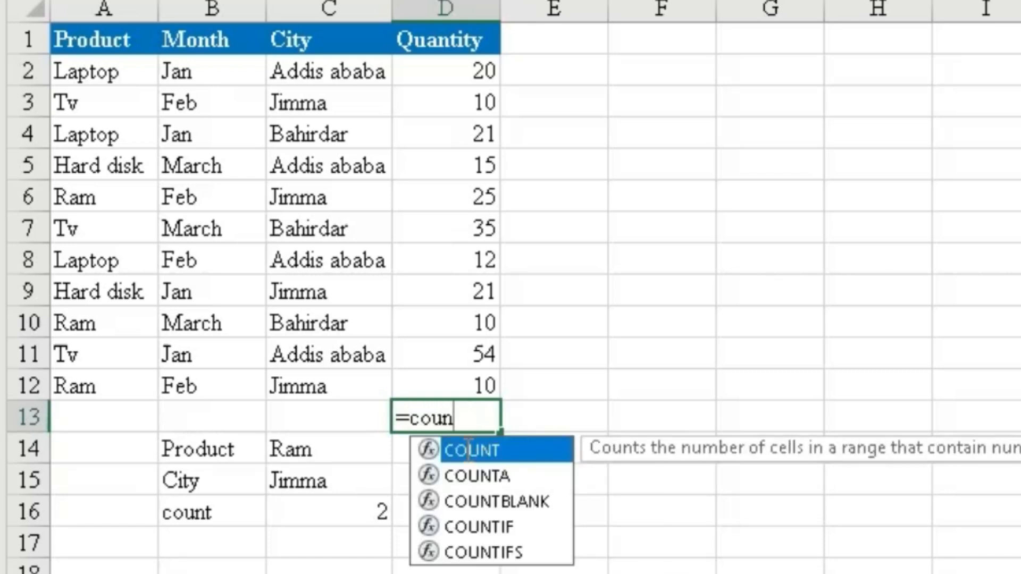
{"action": "double_click", "coordinate": [430, 450]}
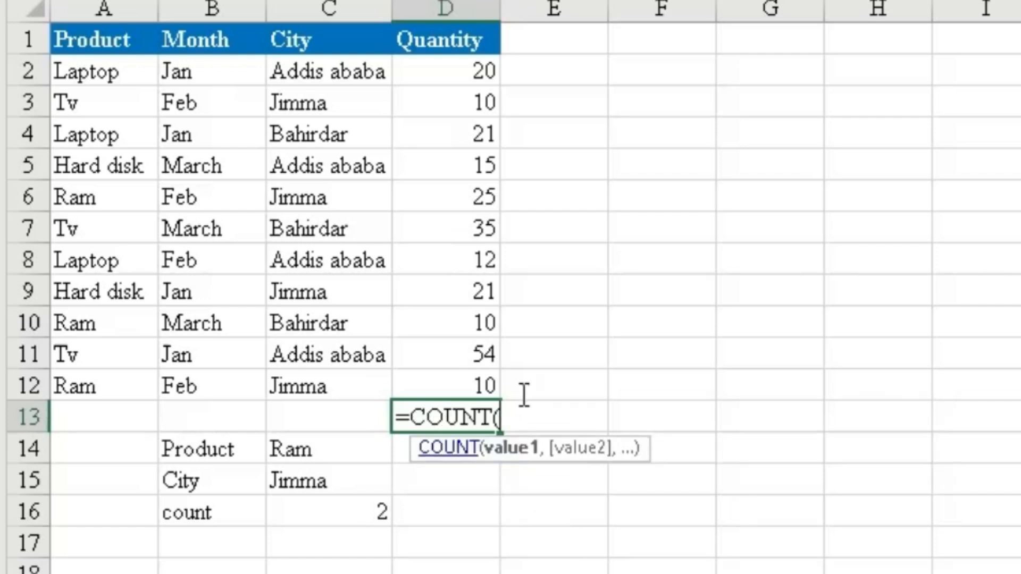
{"action": "left_click_drag", "start_coordinate": [467, 71], "coordinate": [456, 374]}
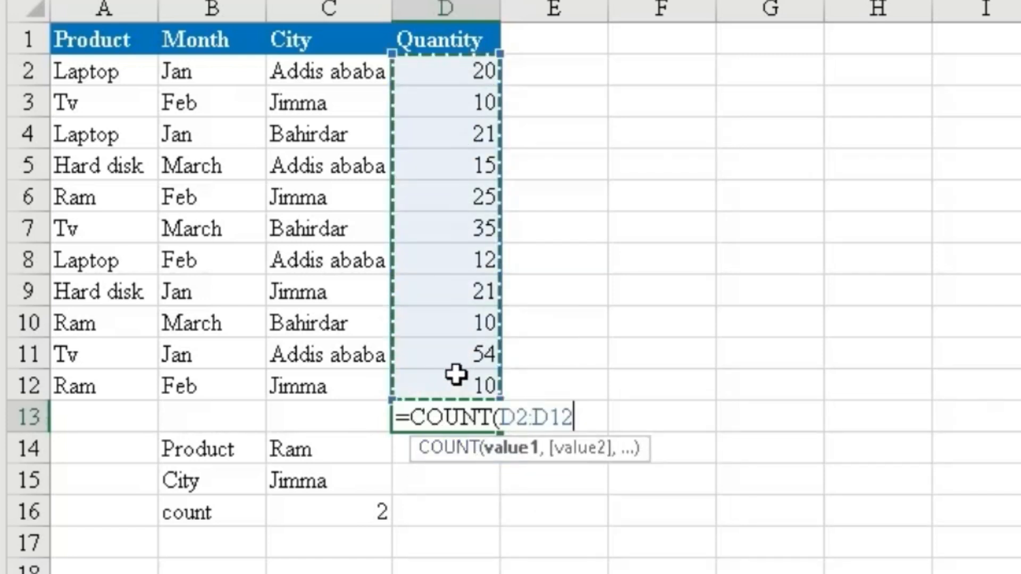
{"action": "type", "text": ")"}
{"action": "key", "text": "Return"}
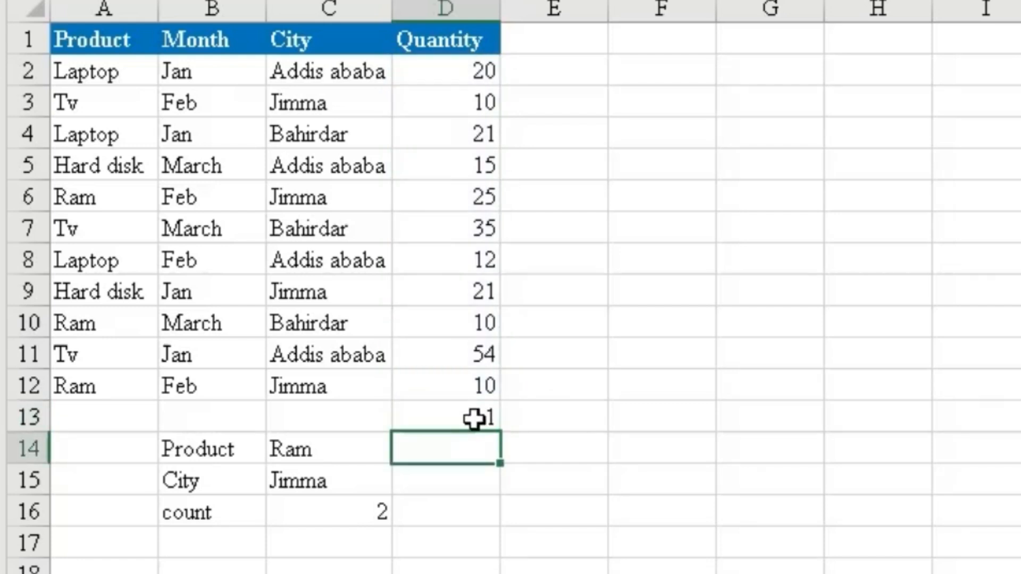
Enter a COUNT formula in cell C13 over the City entries in C2:C12.
{"action": "left_click", "coordinate": [336, 416]}
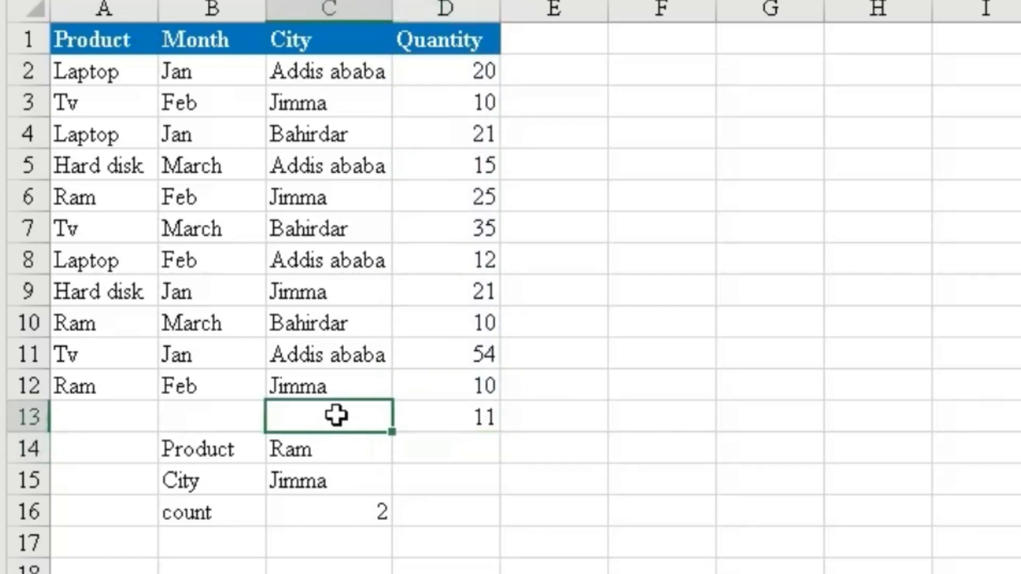
{"action": "type", "text": "=coun"}
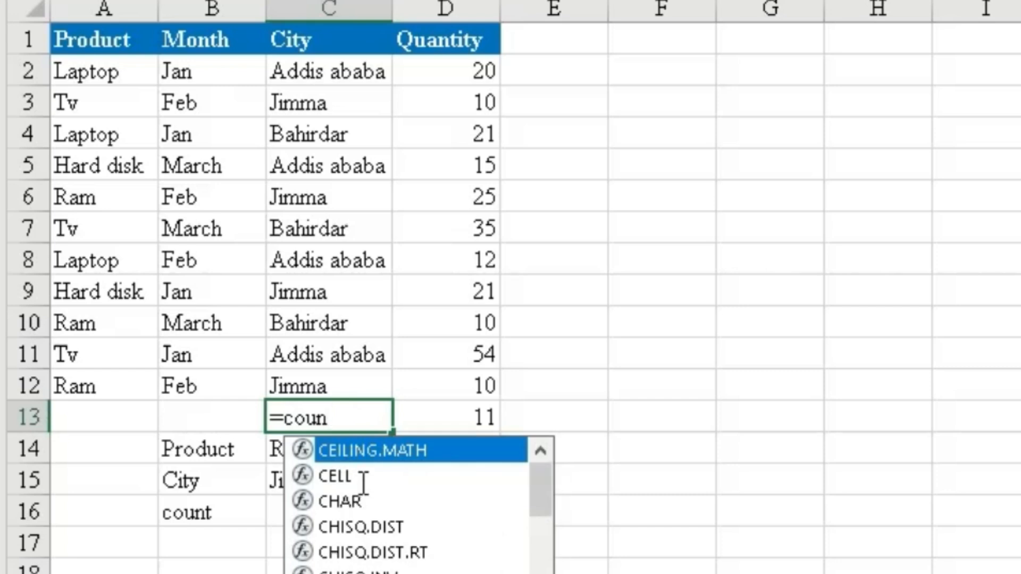
{"action": "type", "text": "t"}
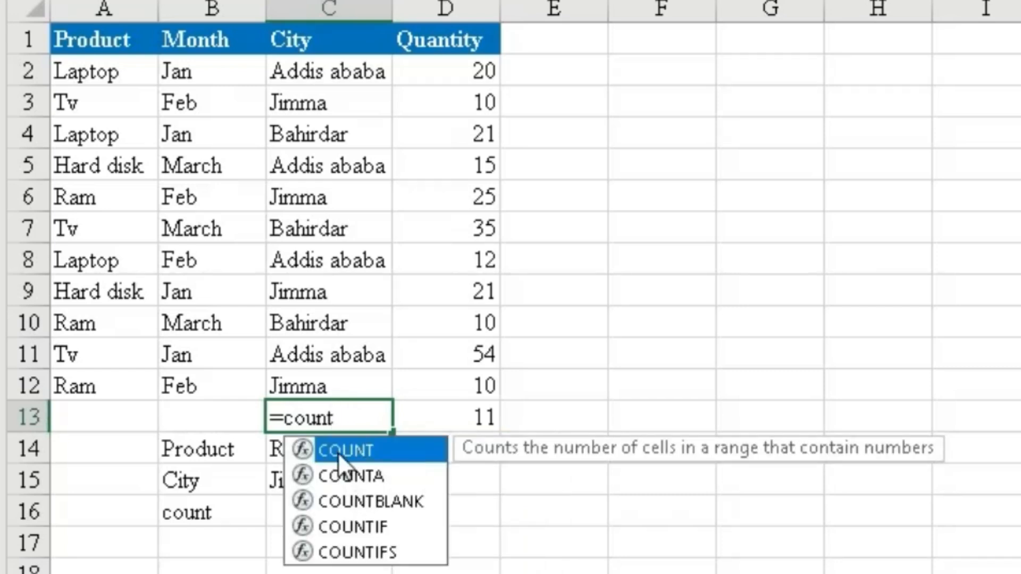
{"action": "double_click", "coordinate": [337, 450]}
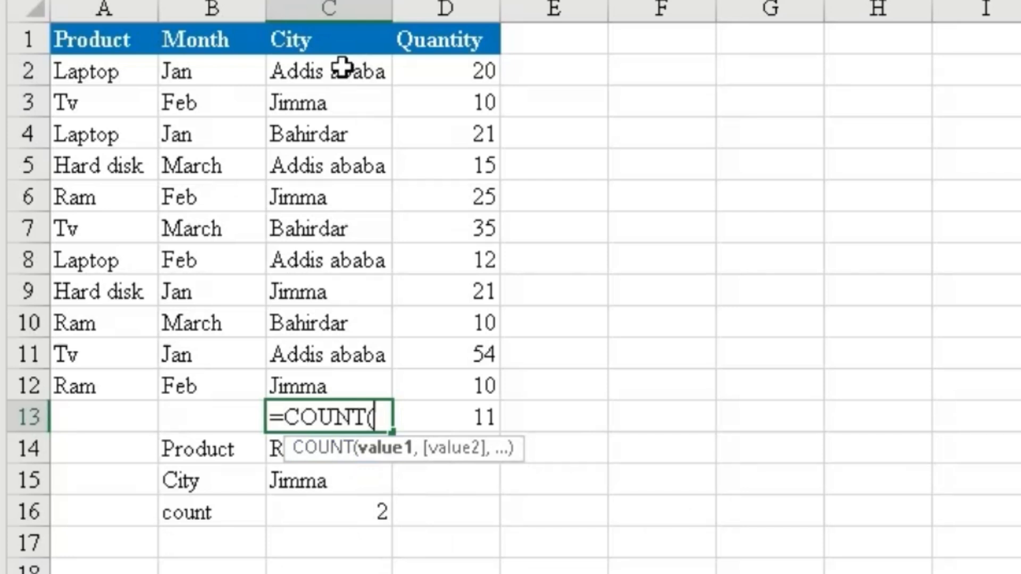
{"action": "left_click_drag", "start_coordinate": [342, 68], "coordinate": [343, 384]}
{"action": "type", "text": ")"}
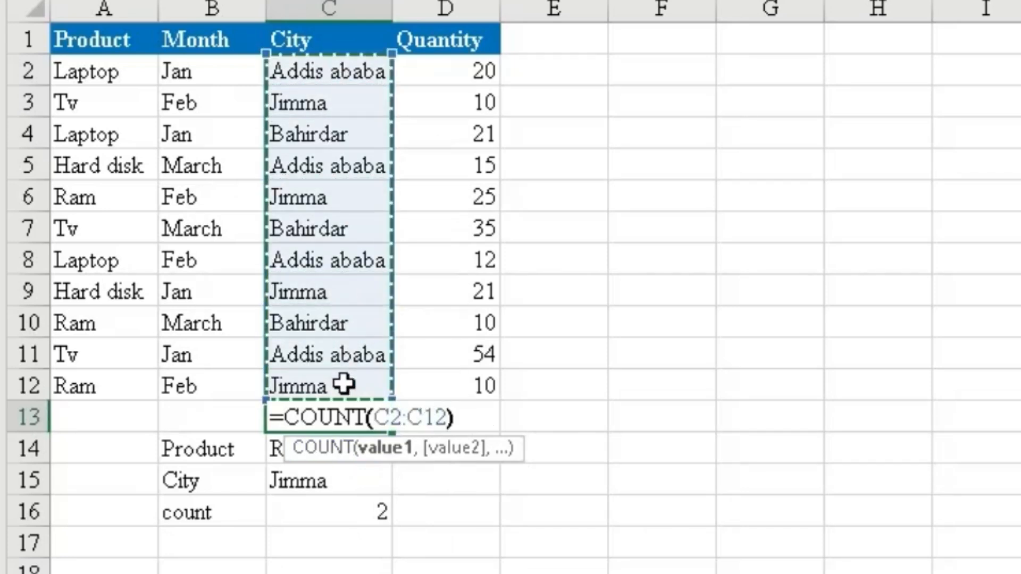
{"action": "key", "text": "Return"}
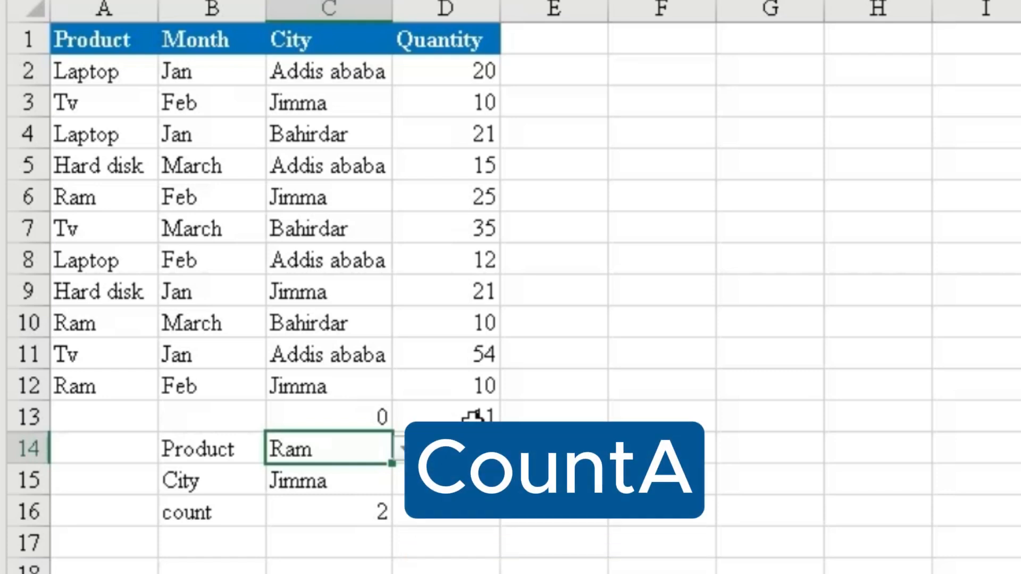
Clear the COUNT formulas from cells C13 and D13.
{"action": "left_click", "coordinate": [378, 423]}
{"action": "left_click_drag", "start_coordinate": [379, 423], "coordinate": [465, 413]}
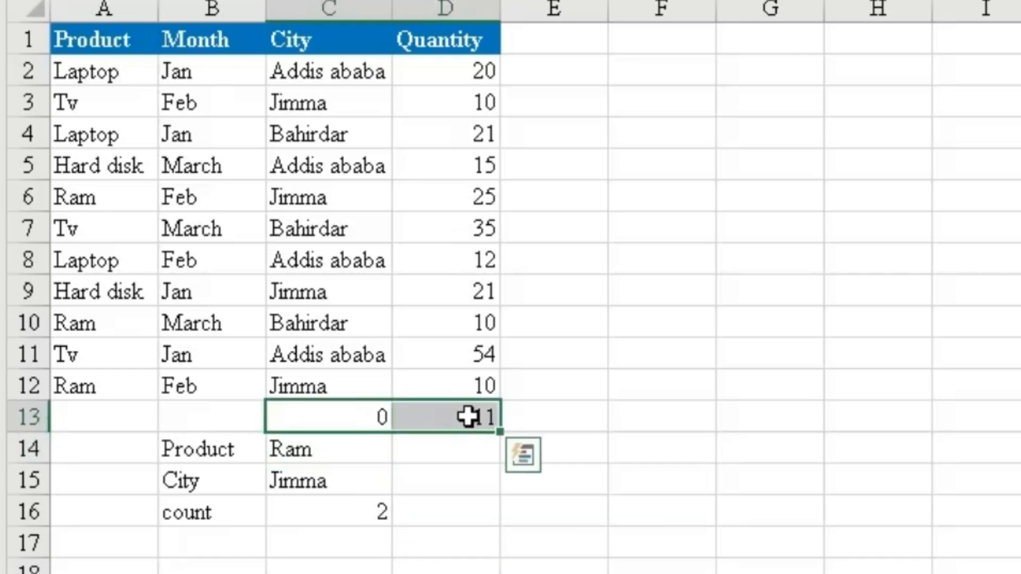
{"action": "left_click", "coordinate": [675, 448]}
Enter a COUNTA formula in cell D13 over the Quantity values in D2:D12.
{"action": "left_click", "coordinate": [451, 424]}
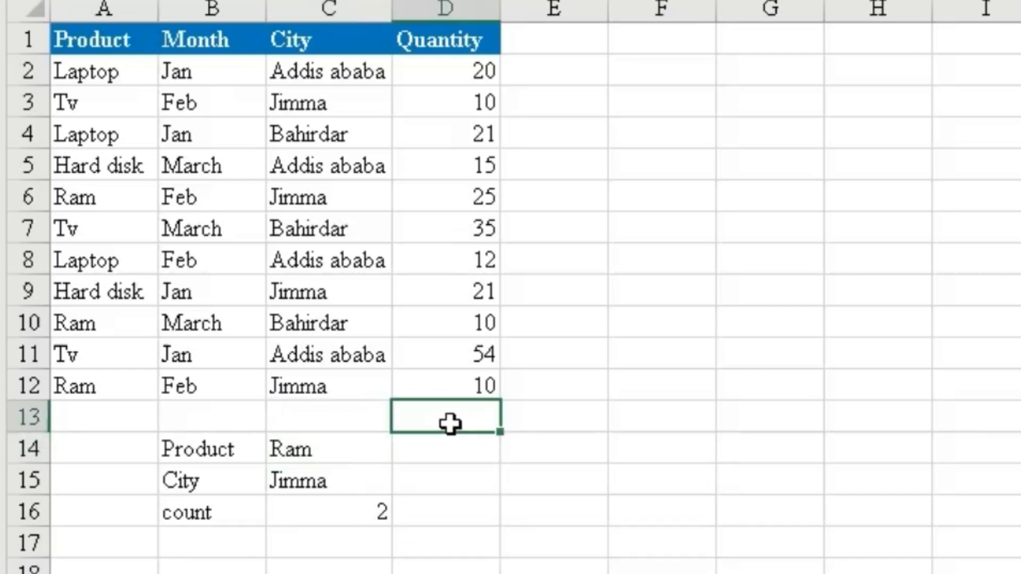
{"action": "double_click", "coordinate": [452, 408]}
{"action": "type", "text": "=c"}
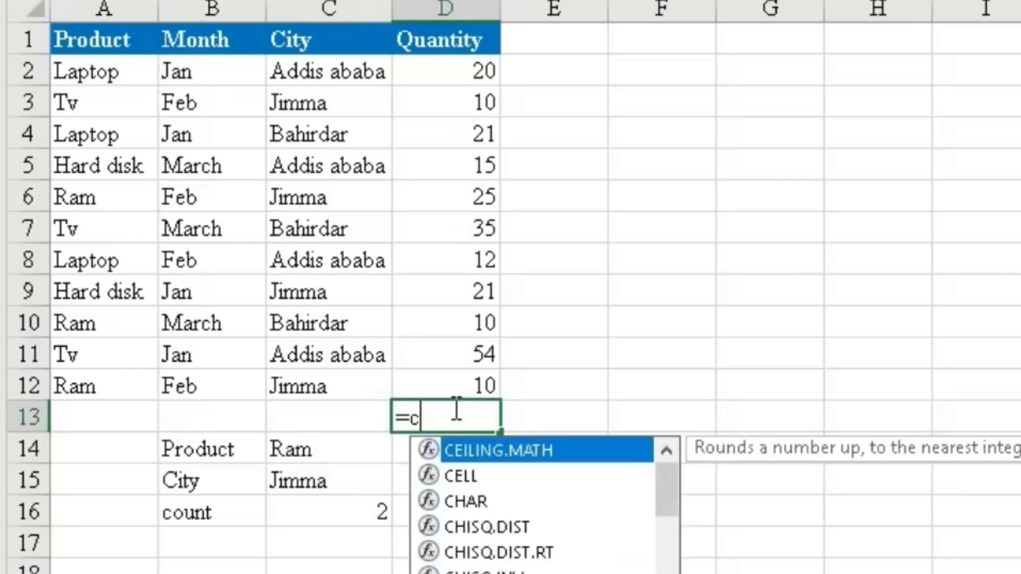
{"action": "type", "text": "ount"}
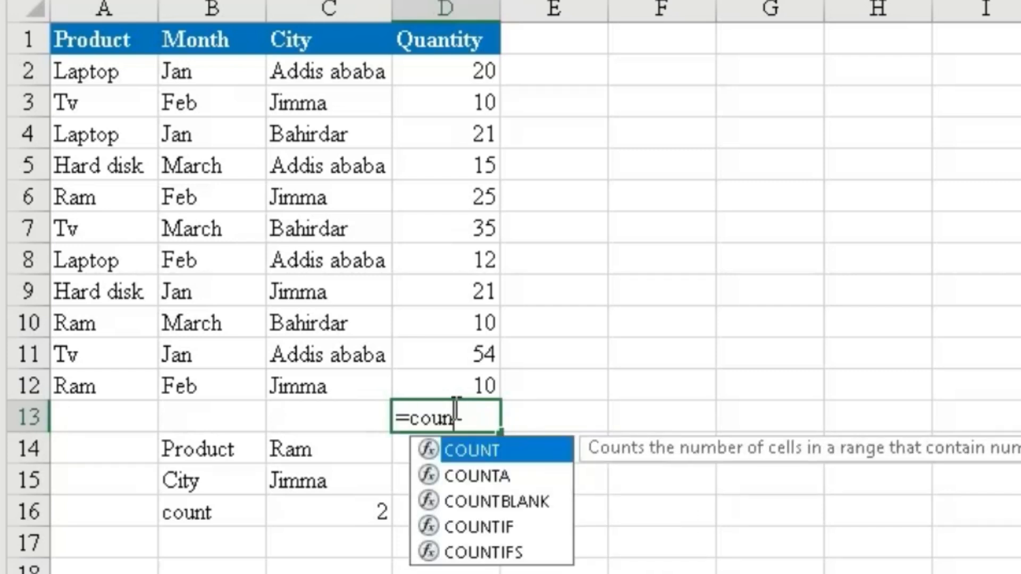
{"action": "left_click", "coordinate": [449, 477]}
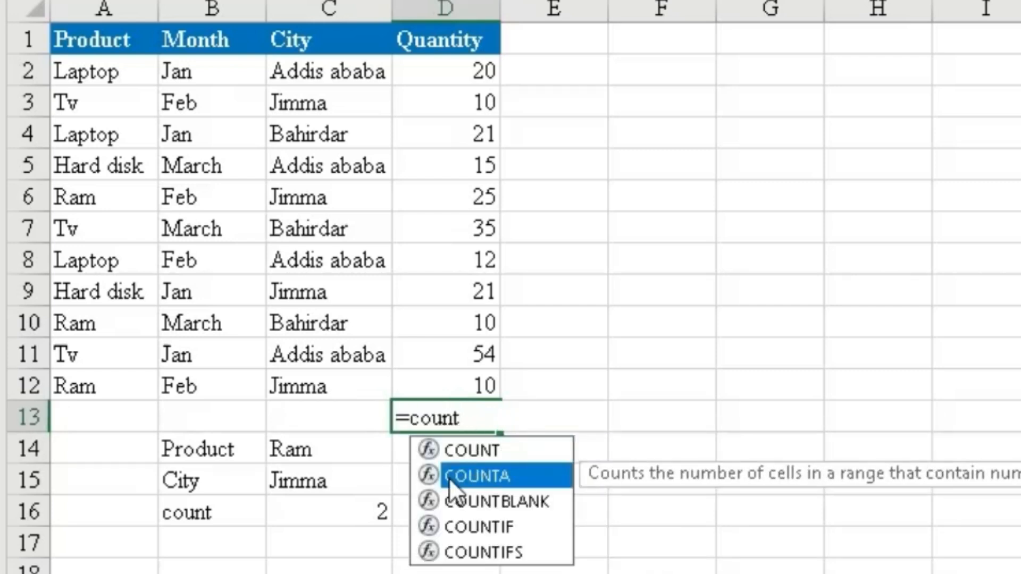
{"action": "double_click", "coordinate": [449, 476]}
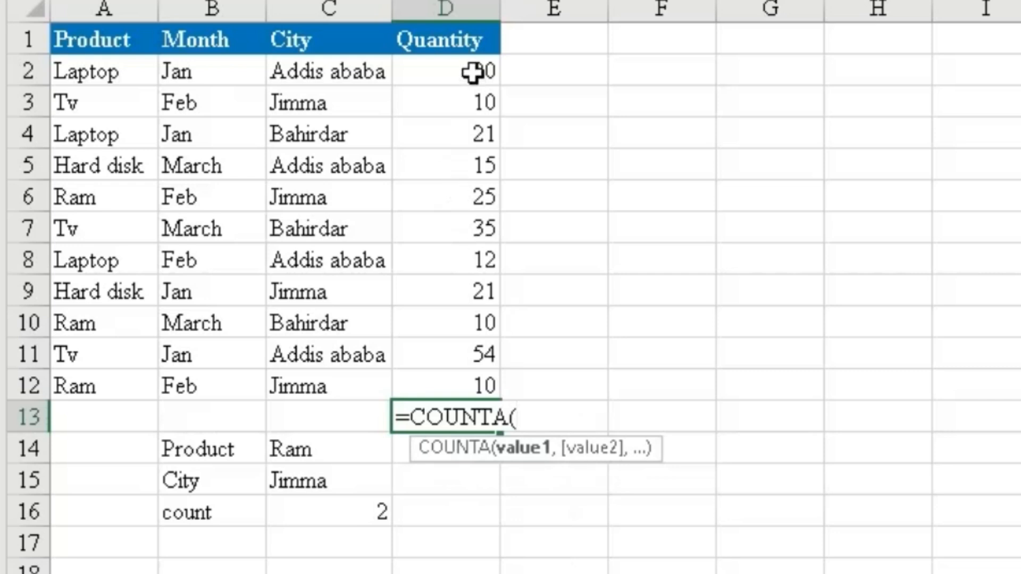
{"action": "left_click_drag", "start_coordinate": [470, 72], "coordinate": [459, 382]}
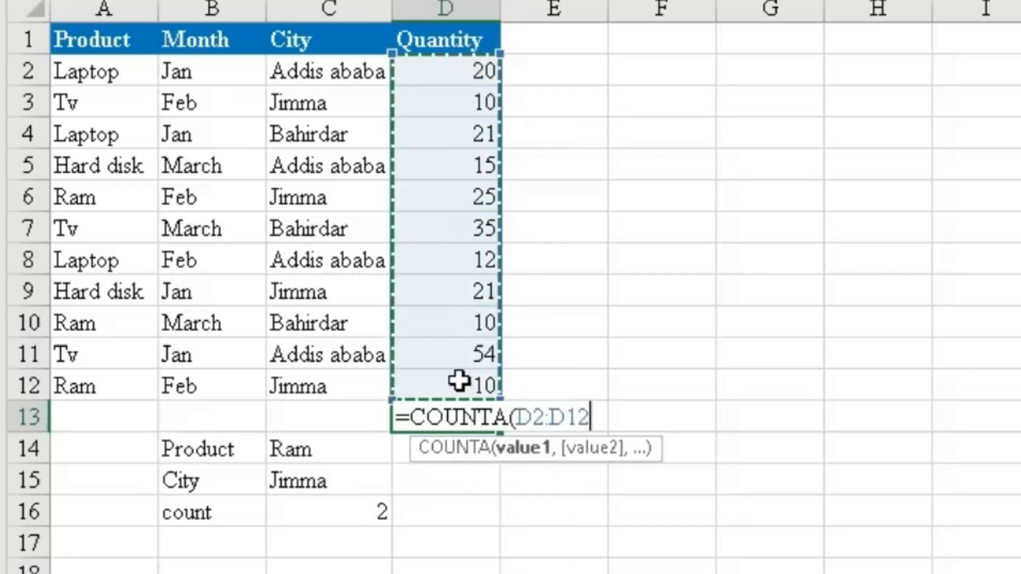
{"action": "type", "text": ")"}
{"action": "key", "text": "Return"}
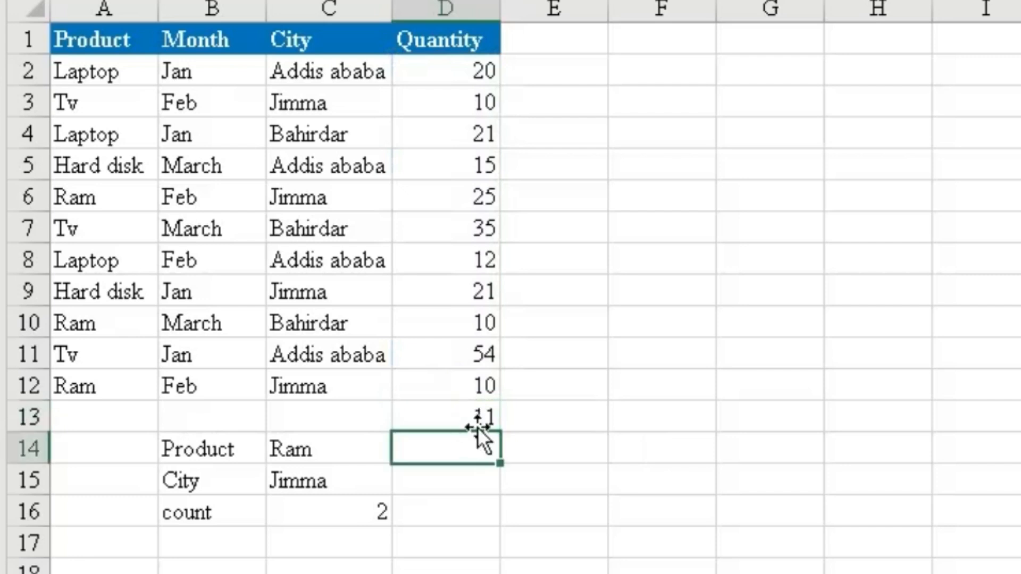
Enter a COUNTA formula in cell C13 that counts the City entries in C2:C12.
{"action": "left_click", "coordinate": [347, 415]}
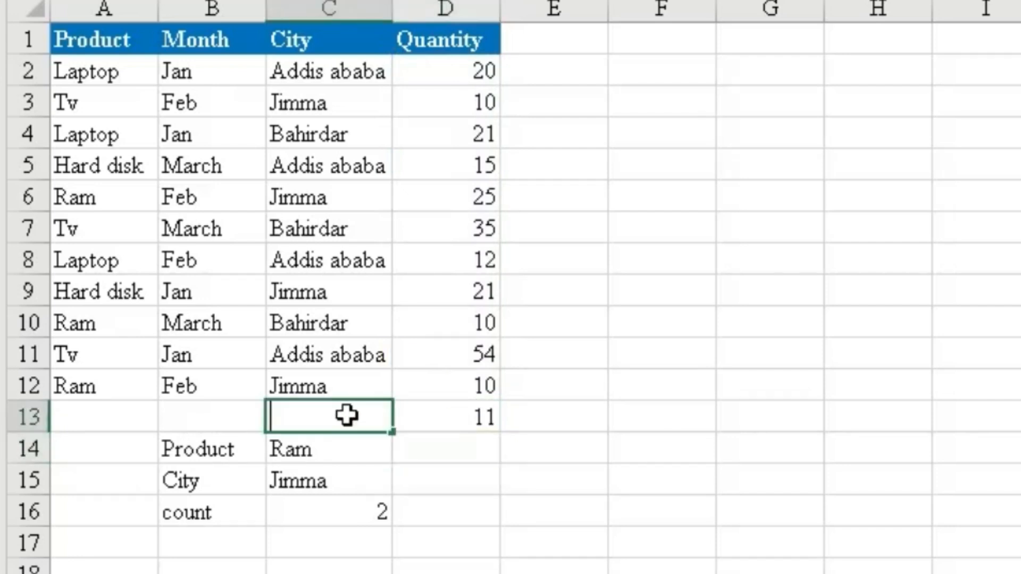
{"action": "type", "text": "=coun"}
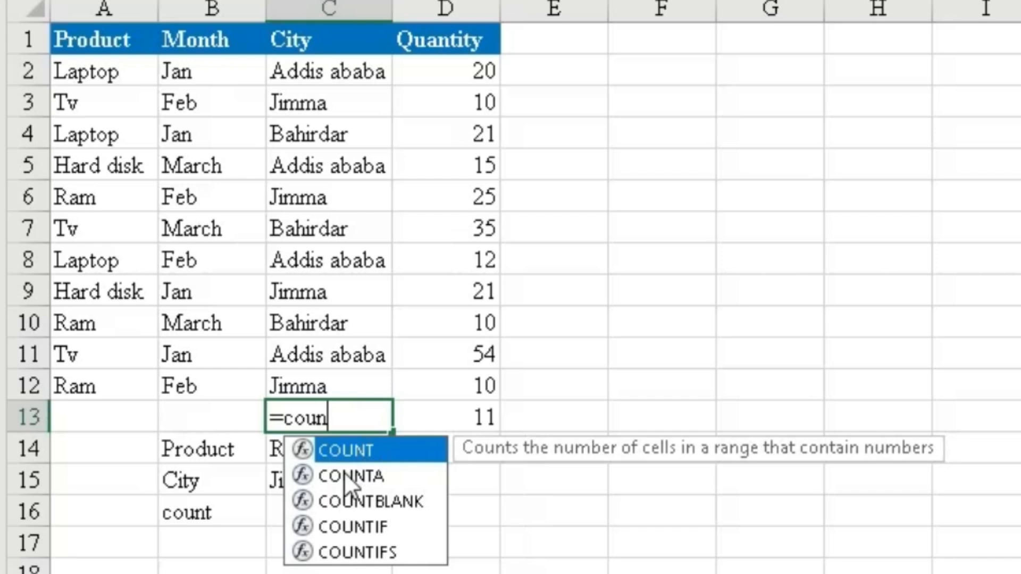
{"action": "double_click", "coordinate": [344, 472]}
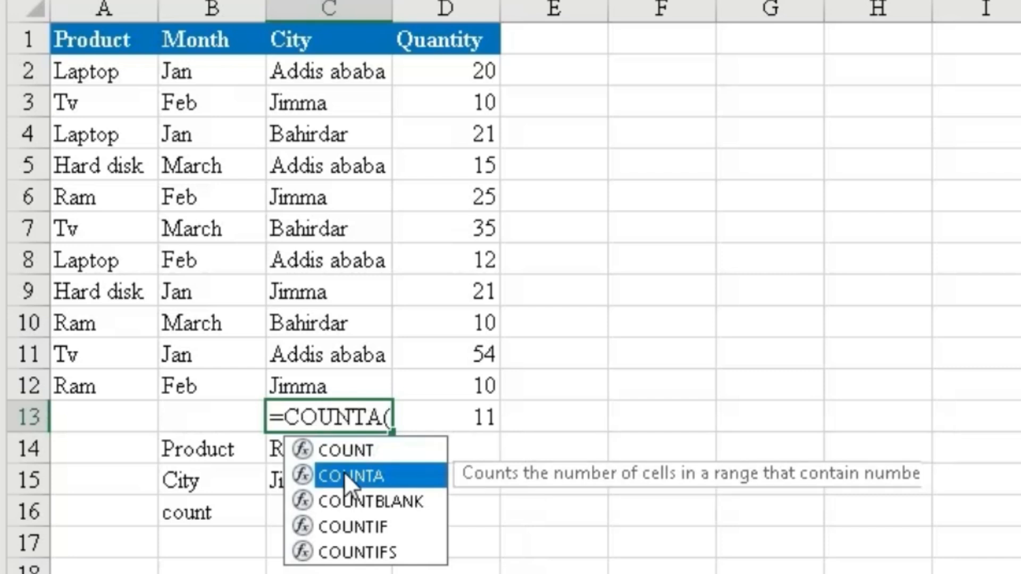
{"action": "left_click_drag", "start_coordinate": [352, 75], "coordinate": [331, 381]}
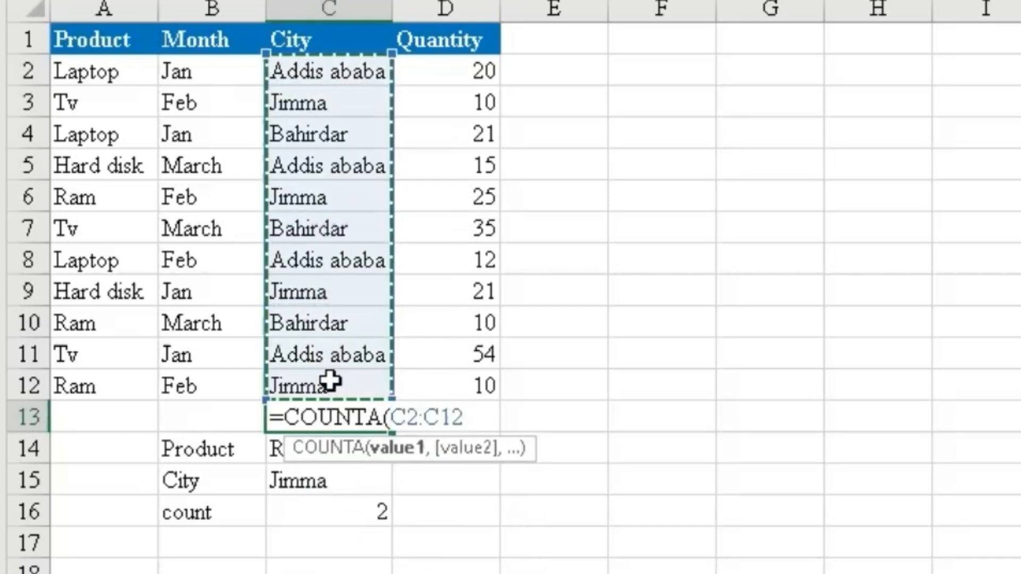
{"action": "type", "text": ")"}
{"action": "key", "text": "Return"}
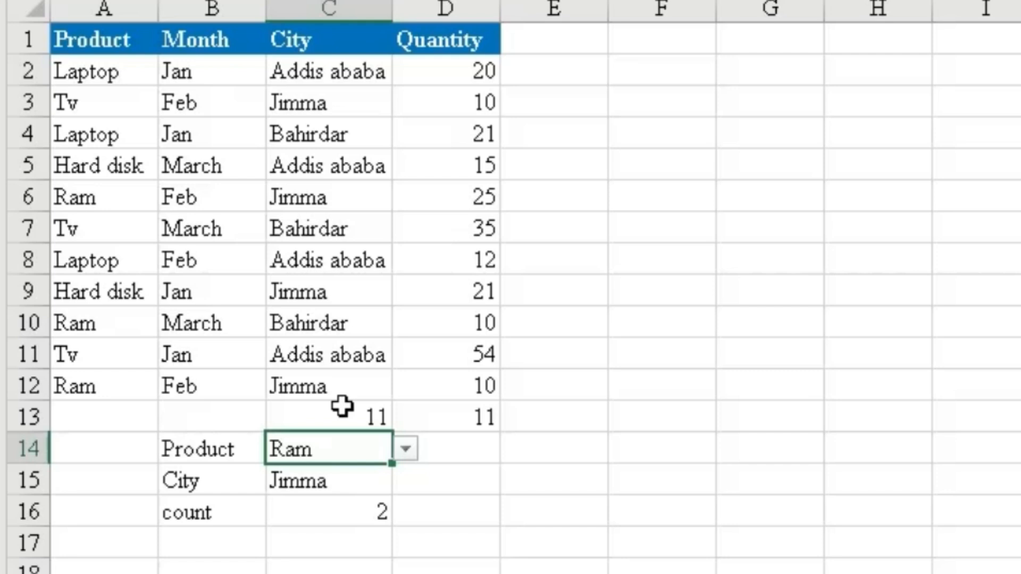
Clear the COUNTA formulas from cells C13 and D13.
{"action": "left_click", "coordinate": [547, 537]}
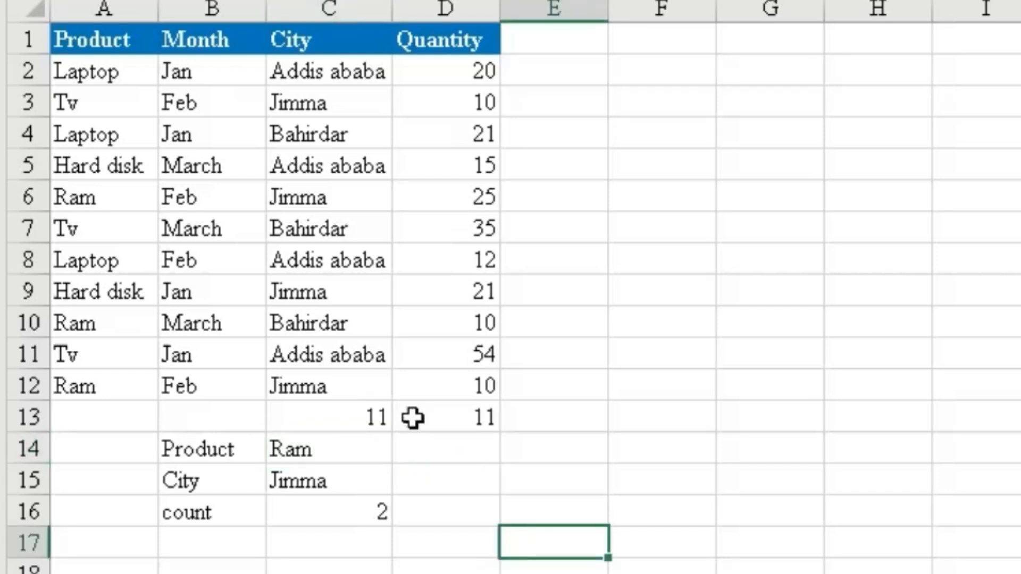
{"action": "left_click_drag", "start_coordinate": [372, 412], "coordinate": [419, 430]}
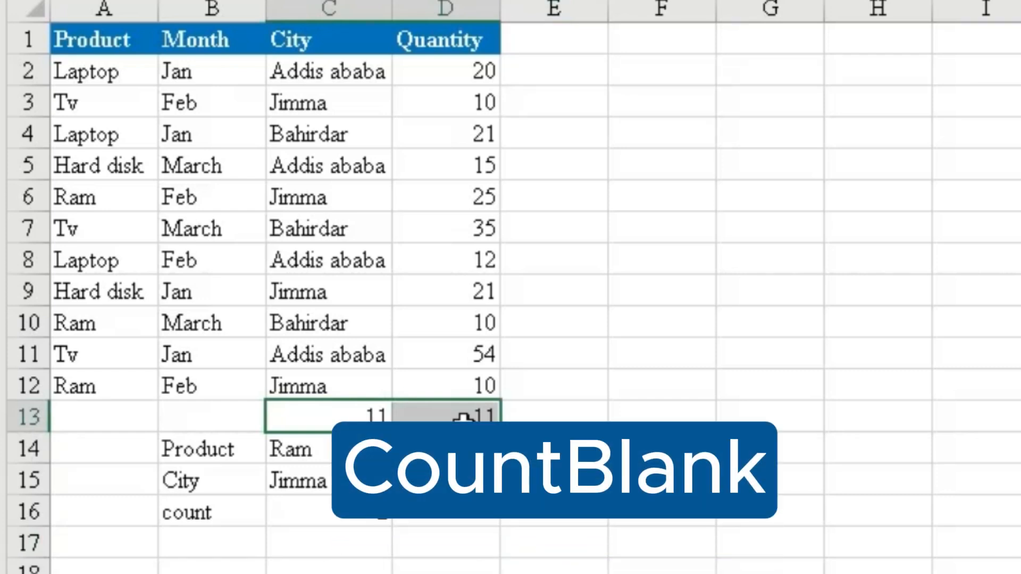
{"action": "key", "text": "Delete"}
{"action": "left_click", "coordinate": [661, 508]}
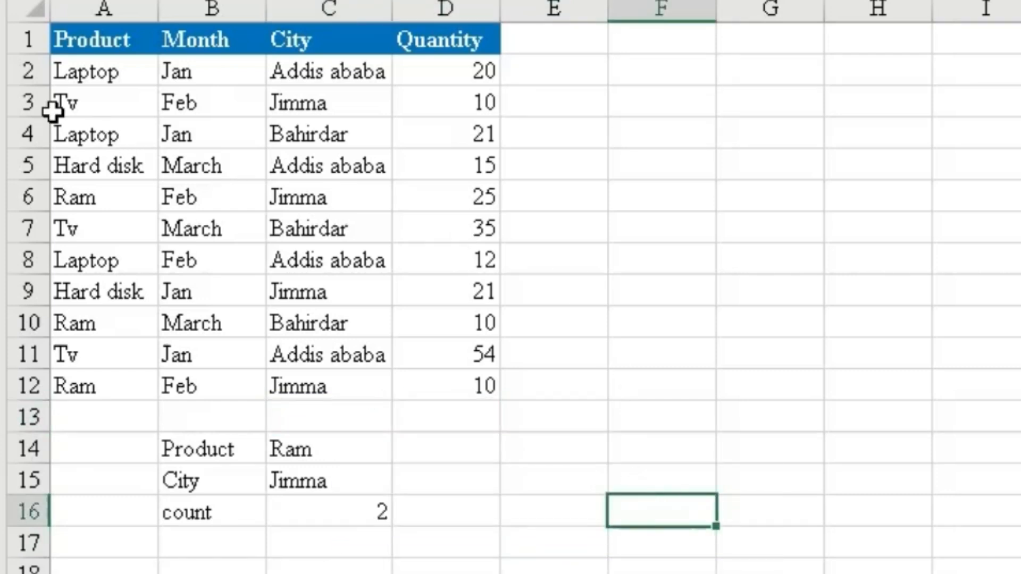
Insert a blank row at row 3 and another at row 8 within the product table.
{"action": "right_click", "coordinate": [18, 103]}
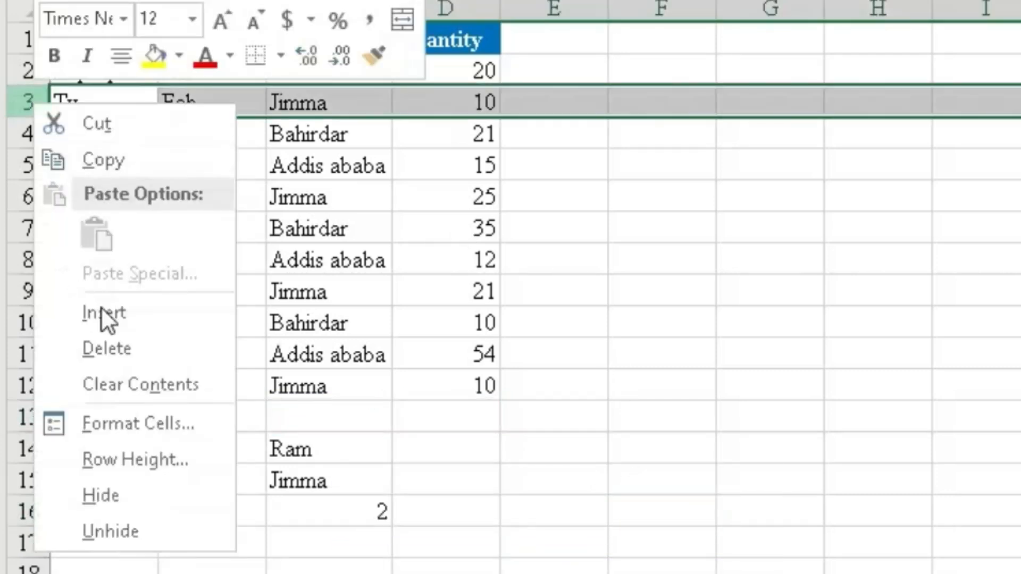
{"action": "left_click", "coordinate": [101, 308]}
{"action": "left_click", "coordinate": [11, 260]}
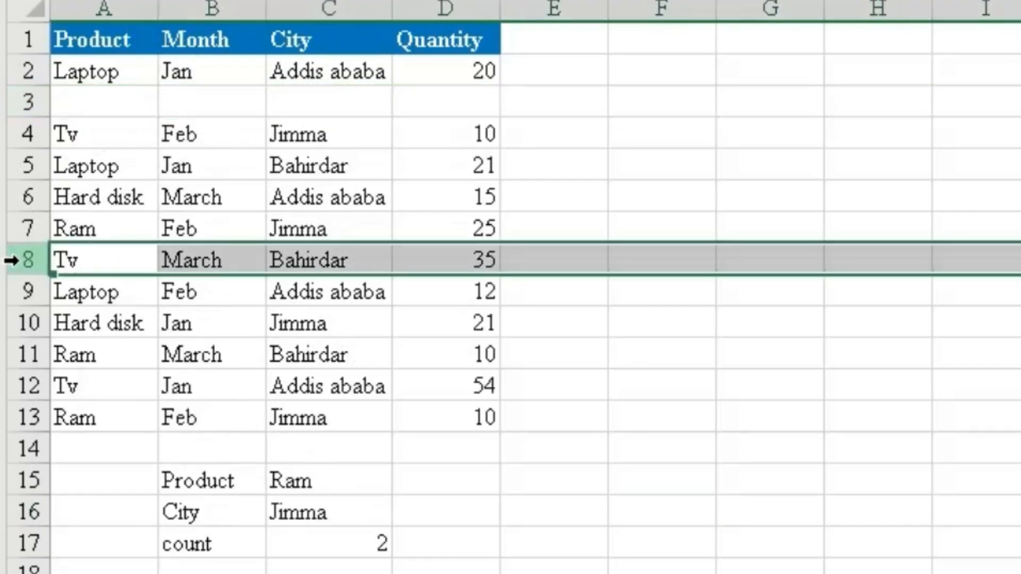
{"action": "right_click", "coordinate": [12, 260]}
{"action": "left_click", "coordinate": [84, 469]}
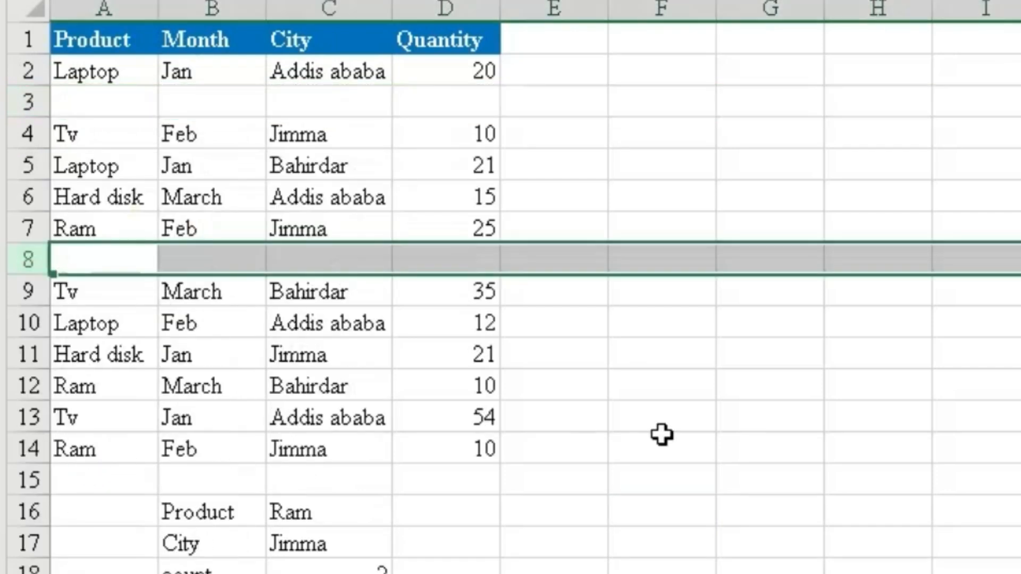
{"action": "left_click", "coordinate": [705, 432]}
Enter a COUNTBLANK formula in cell D15 over the Quantity range D2:D14.
{"action": "left_click", "coordinate": [472, 479]}
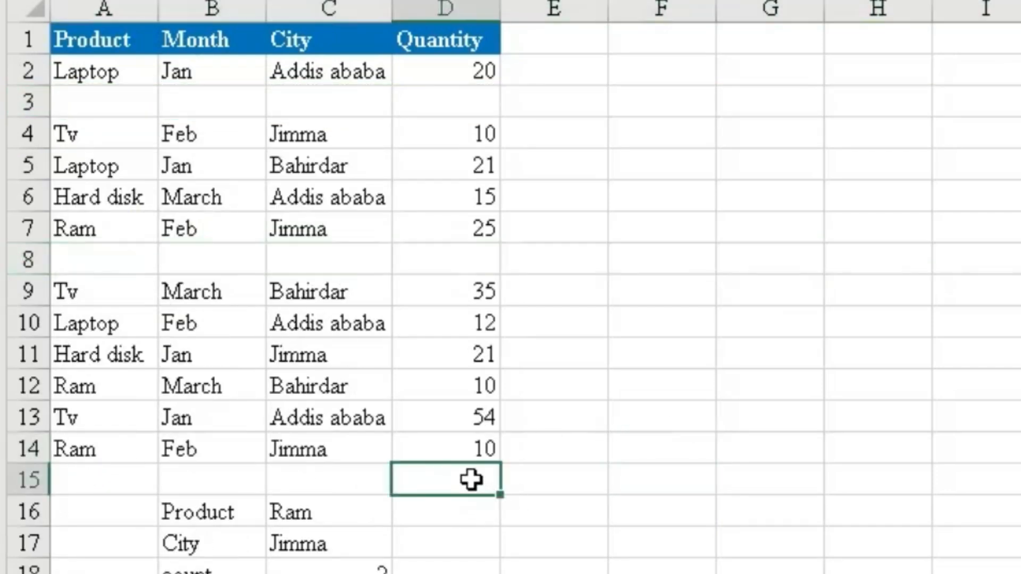
{"action": "type", "text": "=co"}
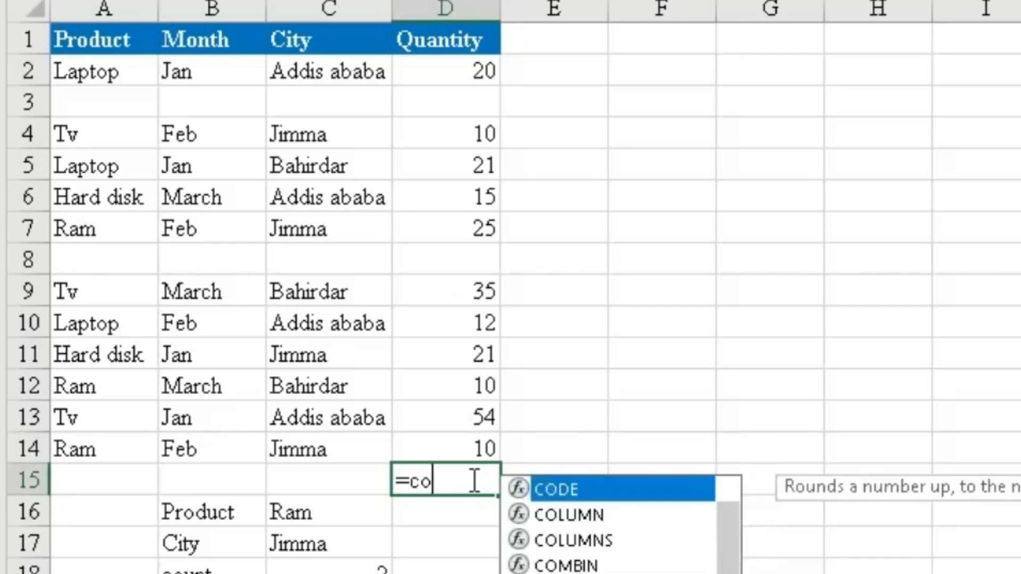
{"action": "type", "text": "unt"}
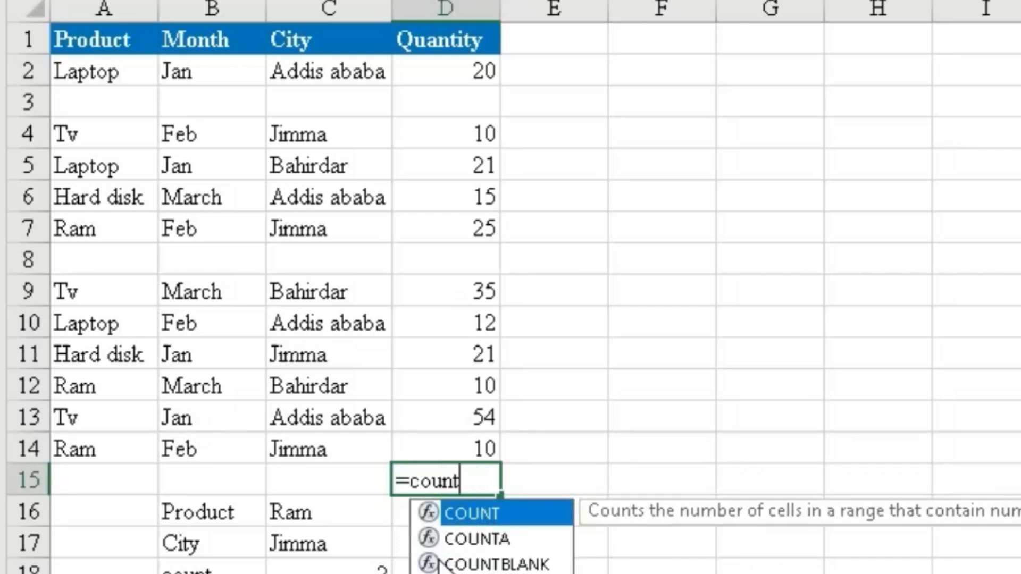
{"action": "double_click", "coordinate": [457, 565]}
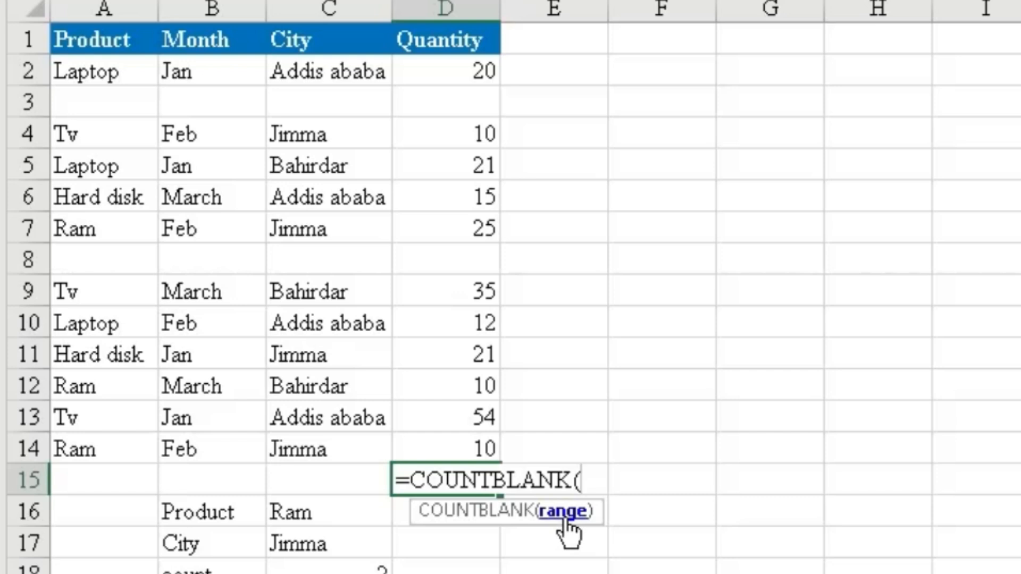
{"action": "left_click_drag", "start_coordinate": [472, 71], "coordinate": [465, 440]}
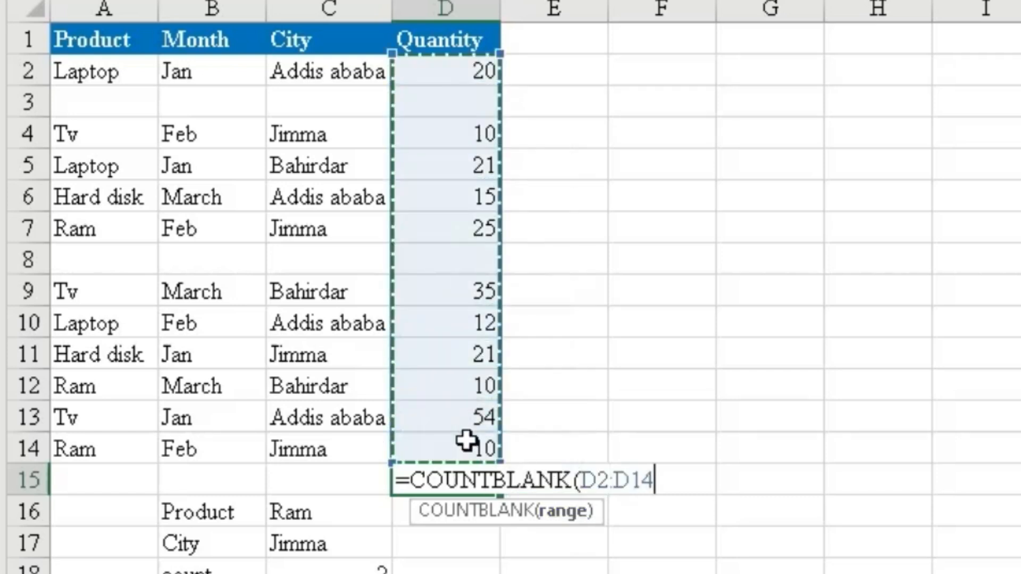
{"action": "type", "text": ")"}
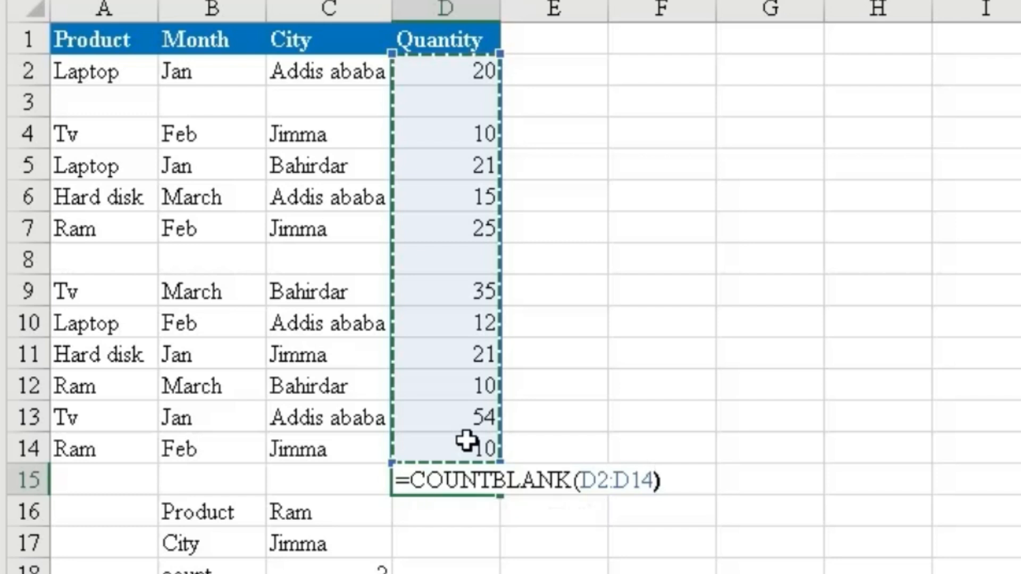
{"action": "key", "text": "Return"}
Clear the COUNTBLANK formula from cell D15 and delete the two blank rows from the product table.
{"action": "left_click", "coordinate": [466, 482]}
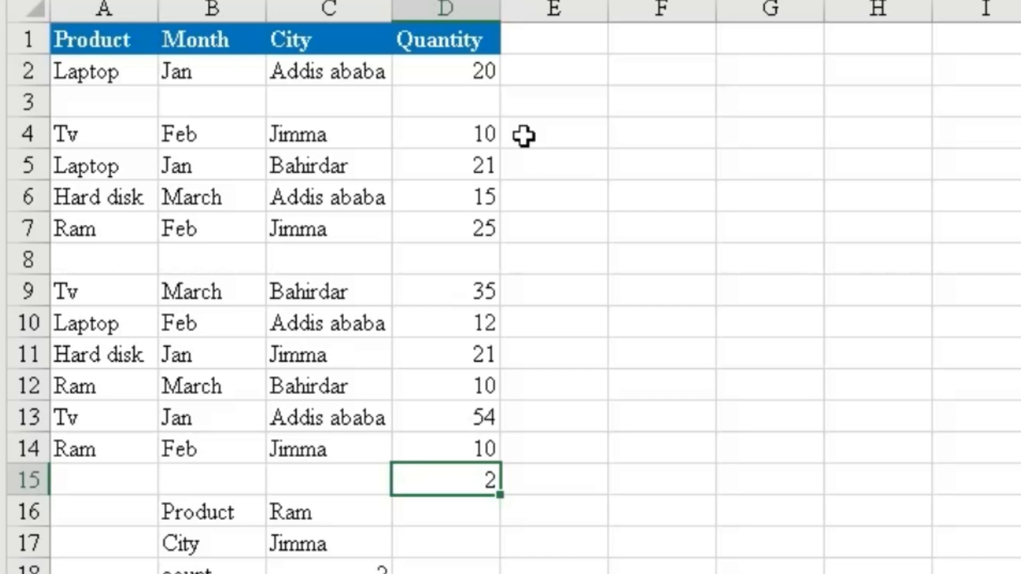
{"action": "key", "text": "Delete"}
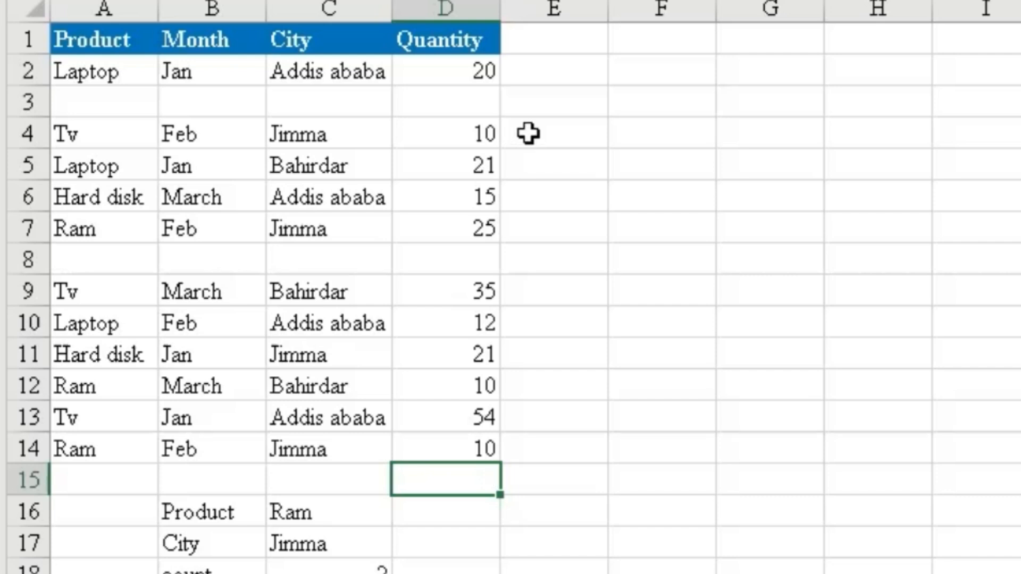
{"action": "left_click", "coordinate": [611, 226]}
{"action": "left_click", "coordinate": [464, 427]}
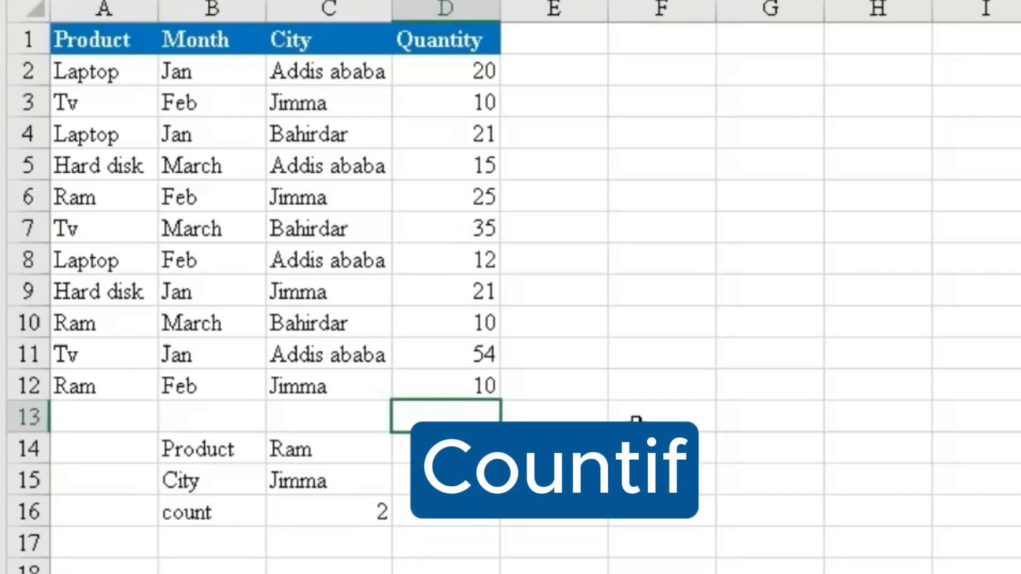
Clear the existing count result from cell C16.
{"action": "left_click", "coordinate": [331, 515]}
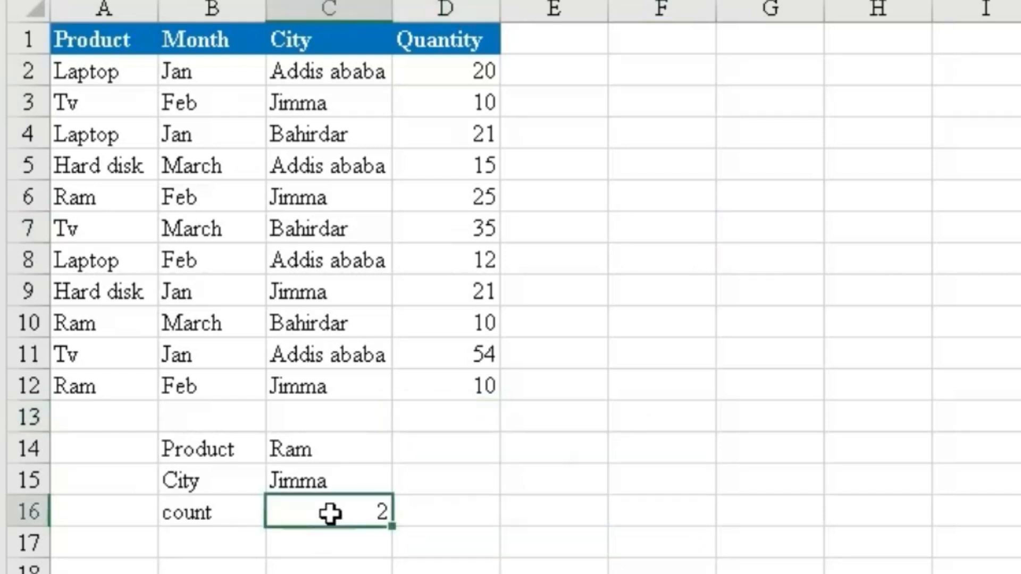
{"action": "key", "text": "Delete"}
{"action": "left_click", "coordinate": [617, 543]}
Start a COUNTIF formula in cell C16 with the Product range A2:A12 as its range.
{"action": "left_click", "coordinate": [325, 515]}
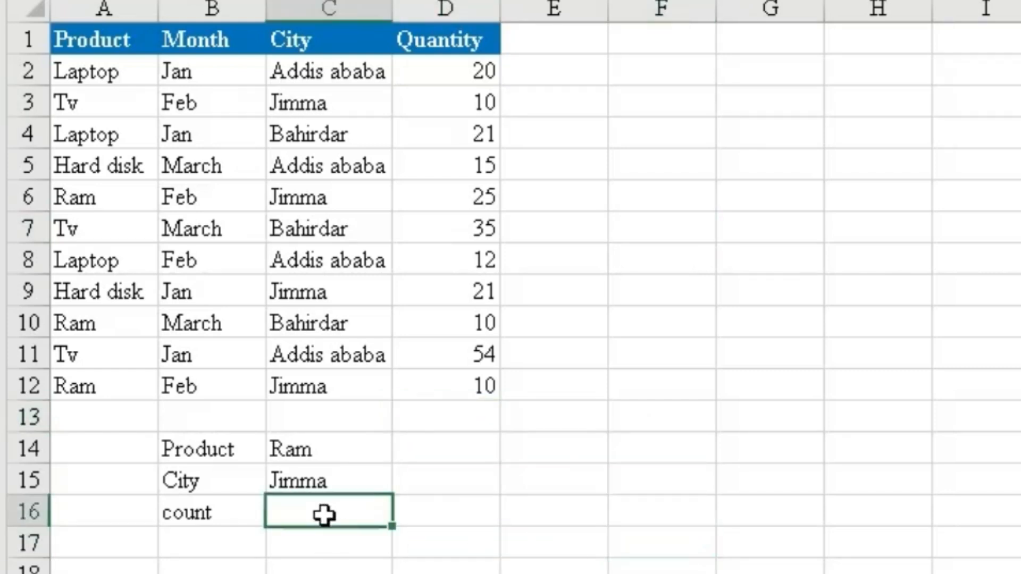
{"action": "type", "text": "=count"}
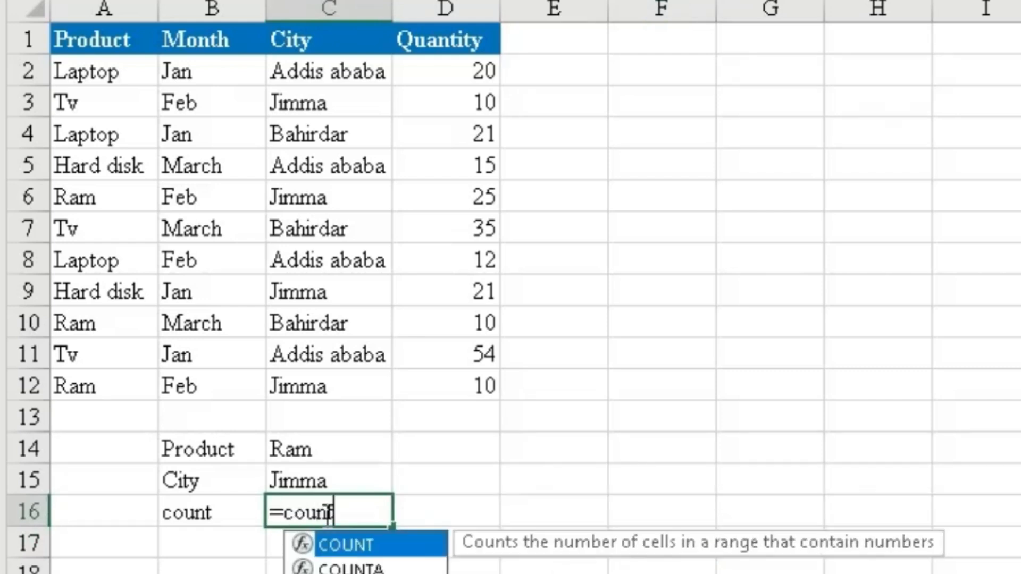
{"action": "key", "text": "Down"}
{"action": "key", "text": "Down"}
{"action": "key", "text": "Down"}
{"action": "key", "text": "Down"}
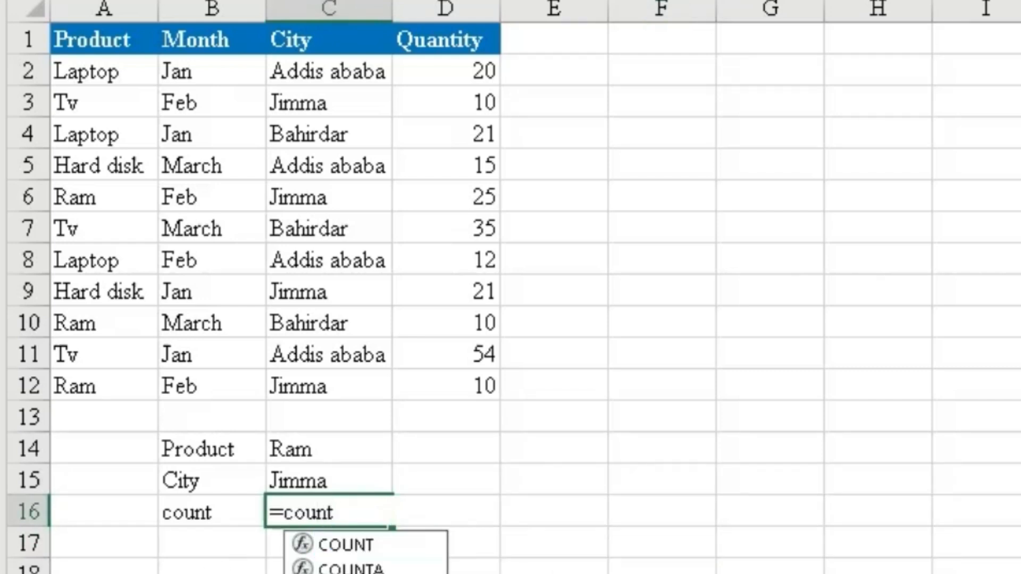
{"action": "key", "text": "Tab"}
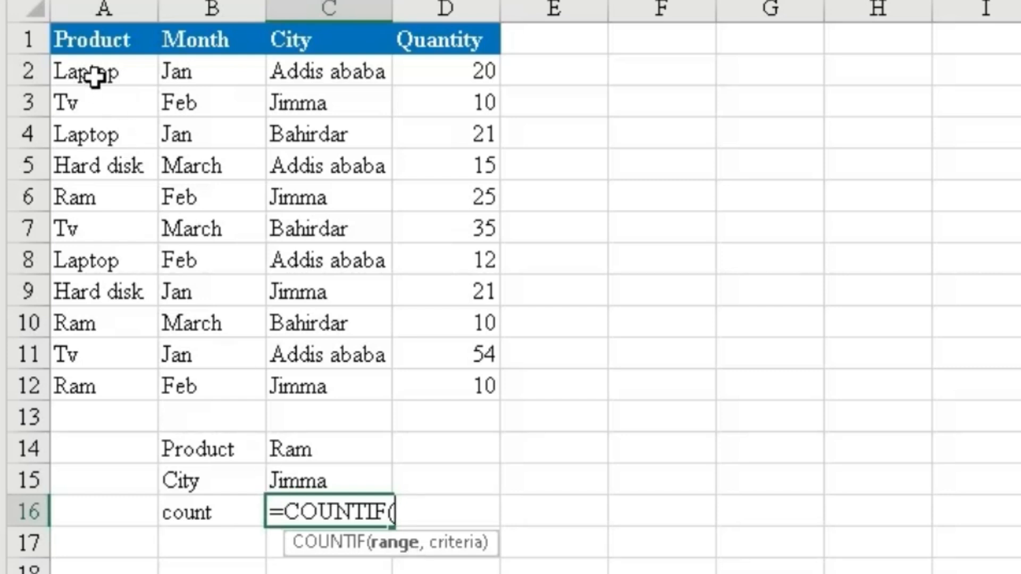
{"action": "left_click_drag", "start_coordinate": [95, 76], "coordinate": [84, 382]}
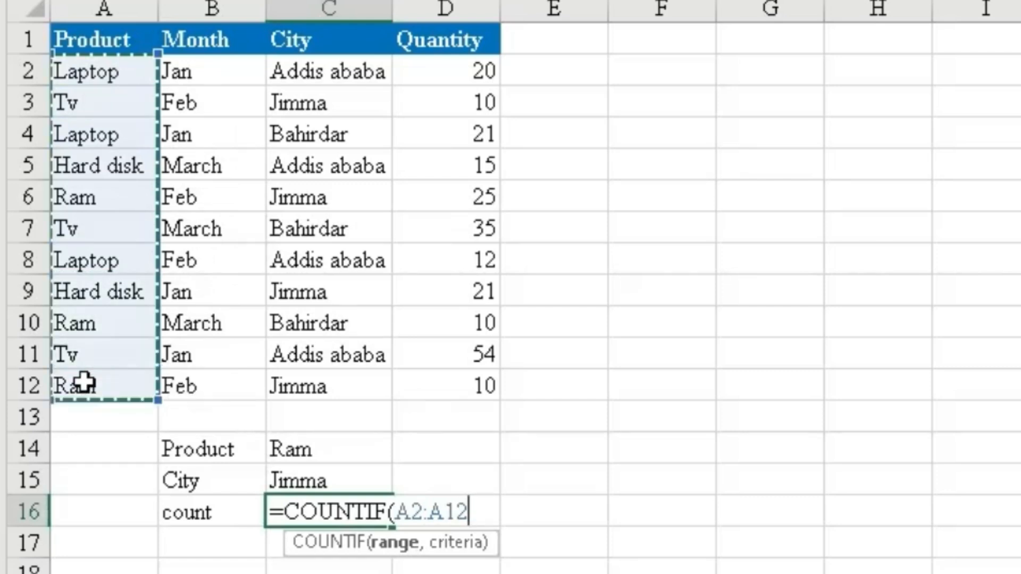
{"action": "type", "text": ","}
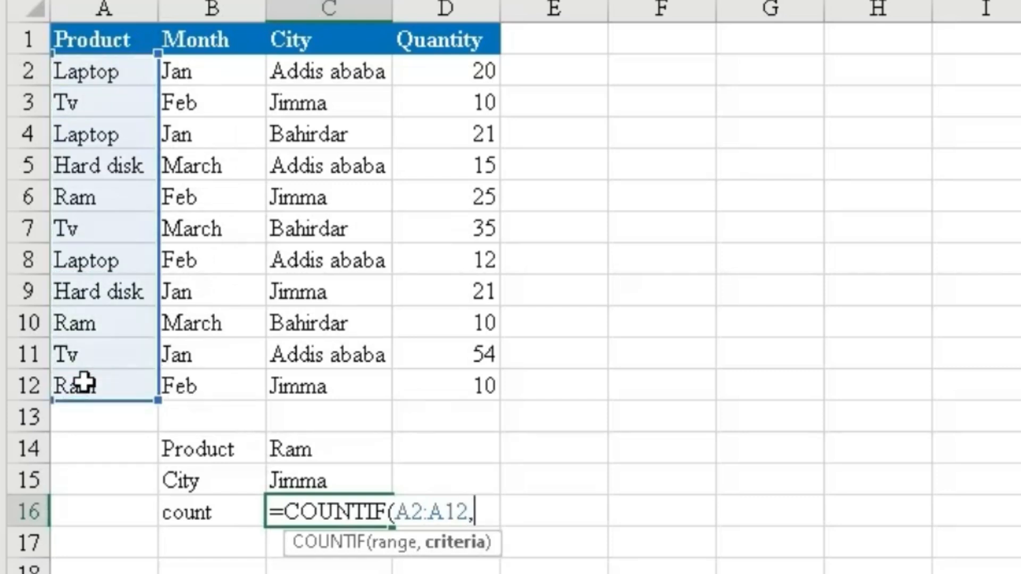
{"action": "left_click", "coordinate": [110, 75]}
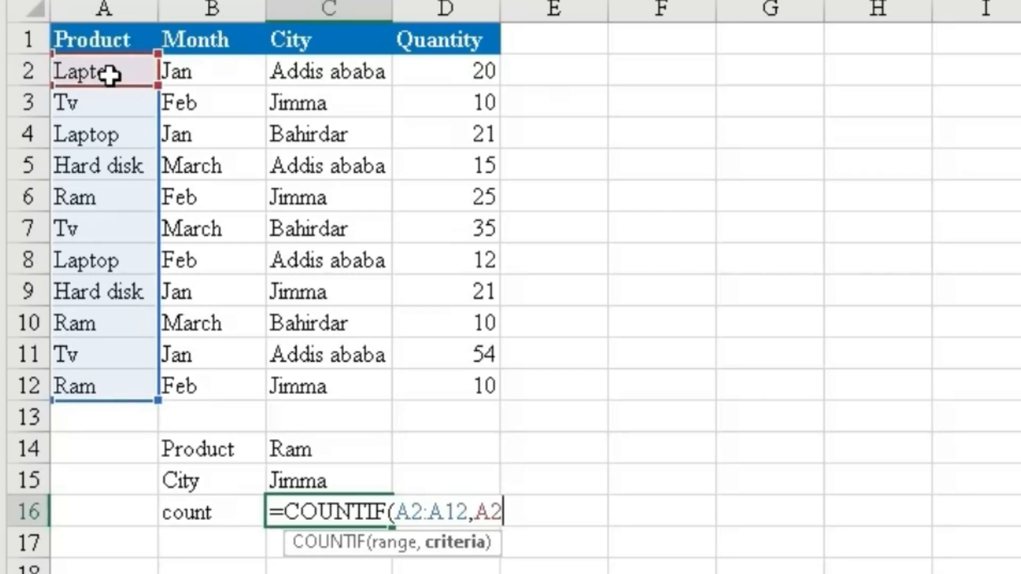
{"action": "key", "text": "BackSpace"}
{"action": "key", "text": "BackSpace"}
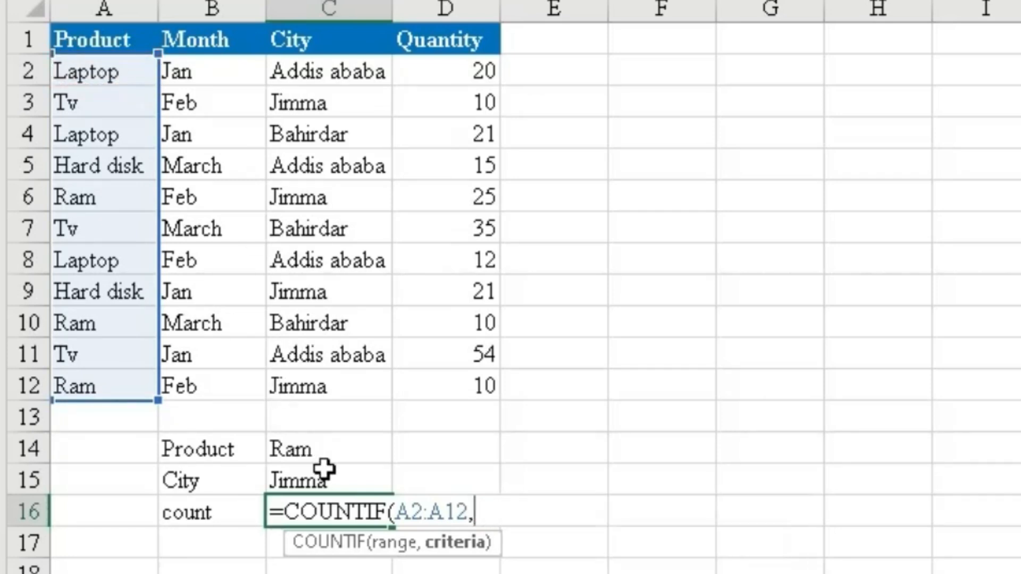
Complete the COUNTIF formula in C16 with the product in cell C14 as its criterion.
{"action": "left_click", "coordinate": [329, 451]}
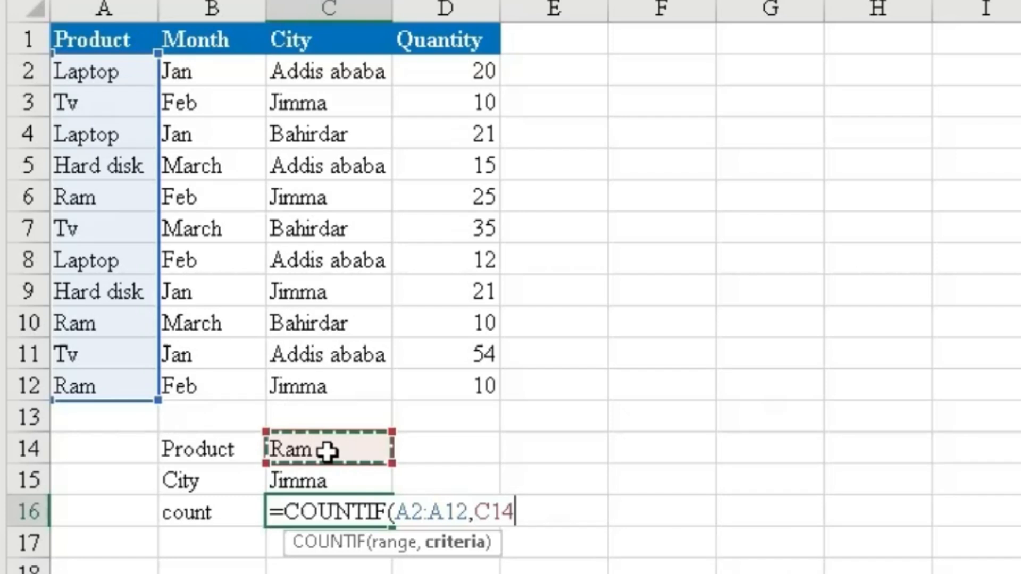
{"action": "type", "text": ")"}
{"action": "key", "text": "Return"}
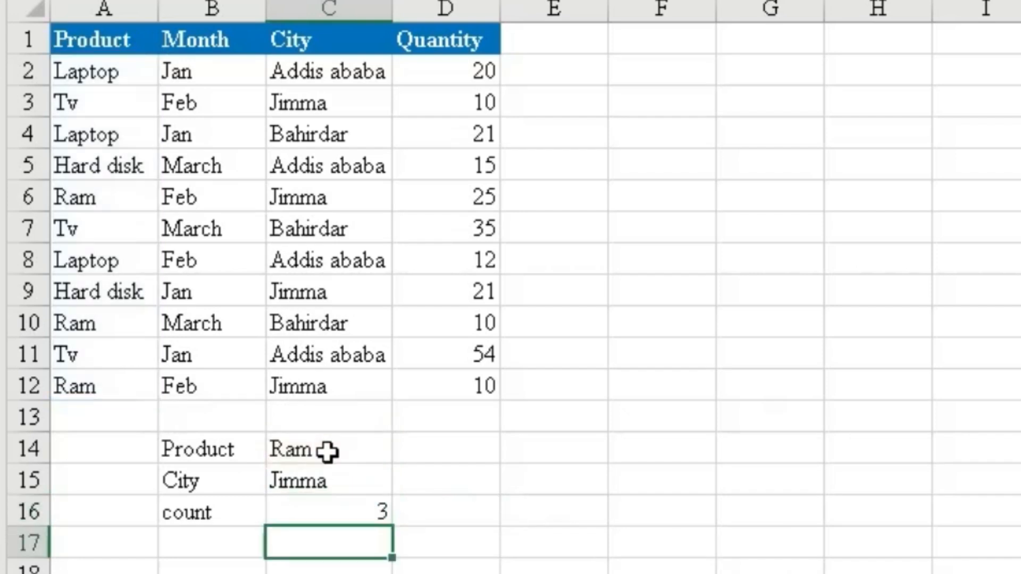
{"action": "left_click", "coordinate": [354, 513]}
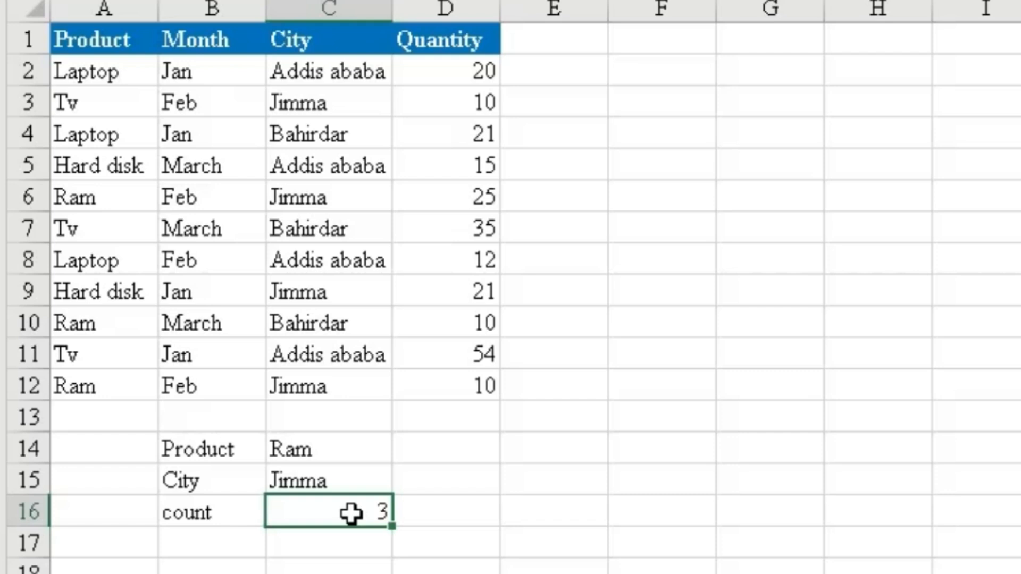
Try Laptop and Ram as the product criterion in cell C14, and finish with Hard disk selected.
{"action": "left_click", "coordinate": [355, 451]}
{"action": "left_click", "coordinate": [406, 452]}
{"action": "left_click", "coordinate": [384, 479]}
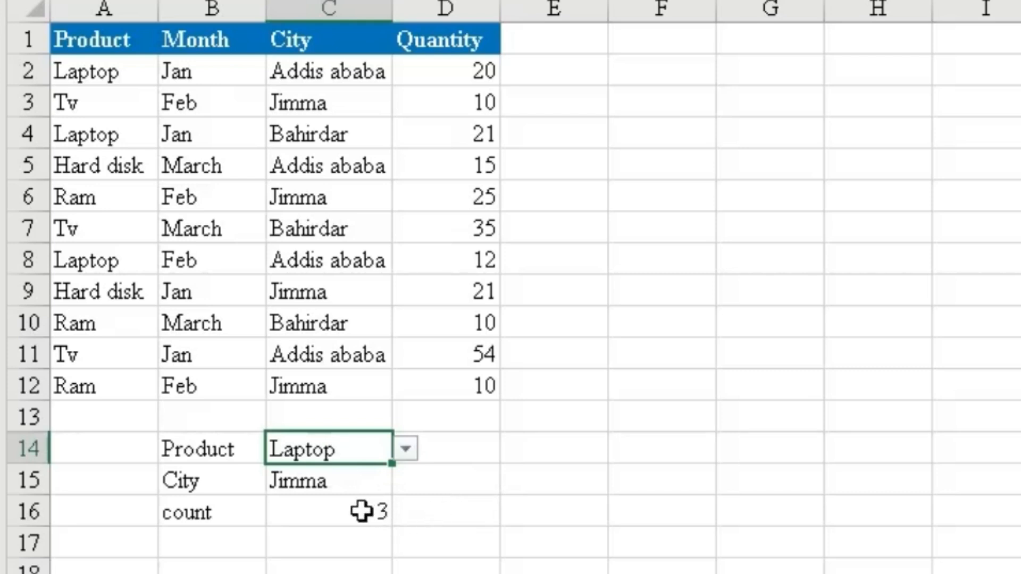
{"action": "left_click", "coordinate": [404, 450]}
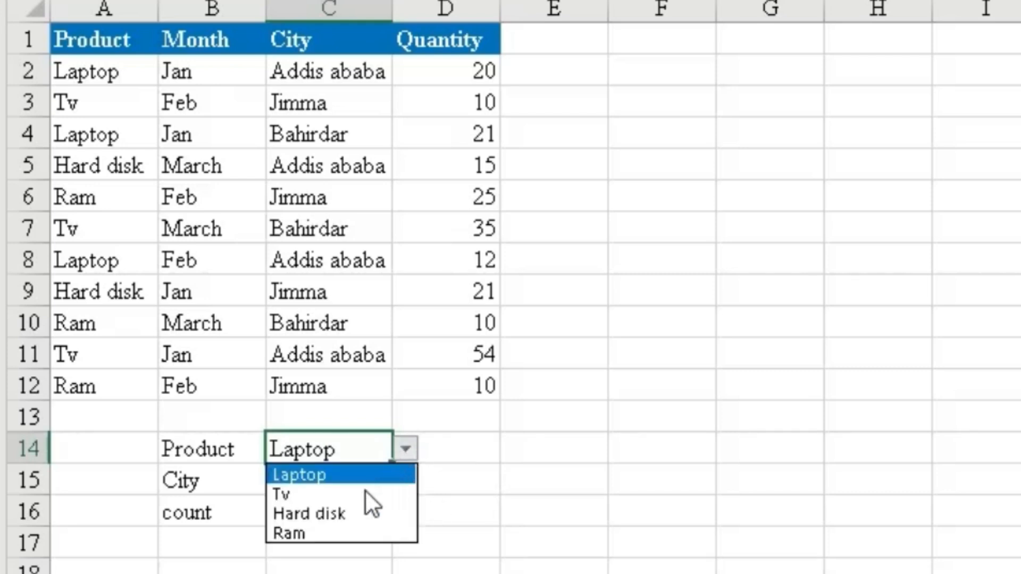
{"action": "left_click", "coordinate": [333, 533]}
{"action": "left_click", "coordinate": [406, 451]}
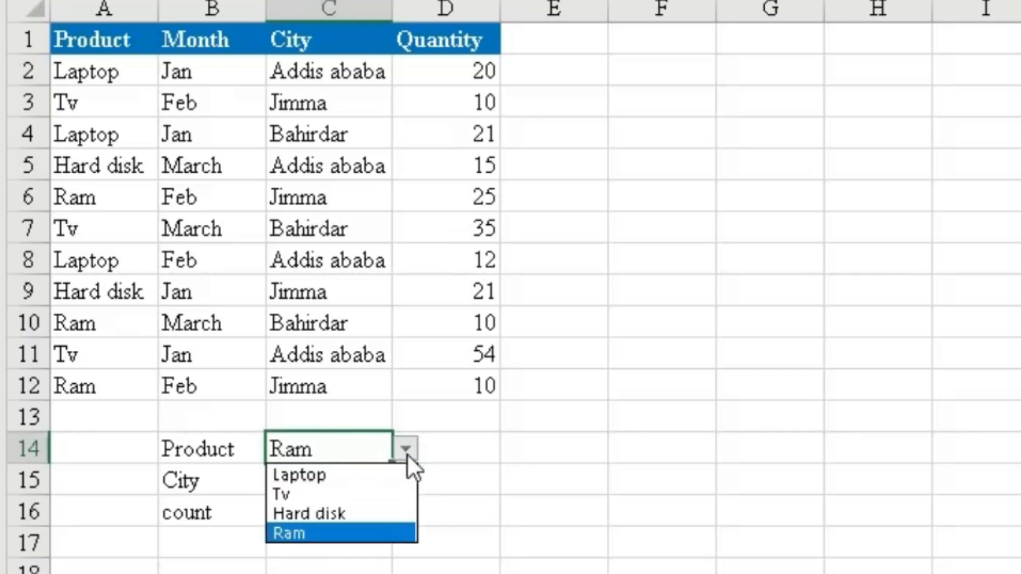
{"action": "left_click", "coordinate": [334, 513]}
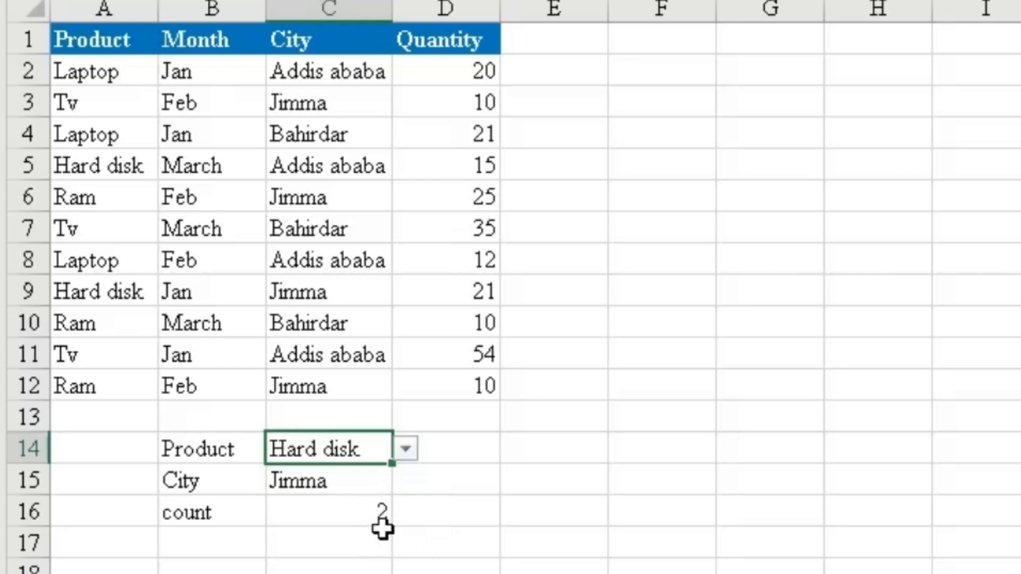
{"action": "left_click", "coordinate": [438, 492]}
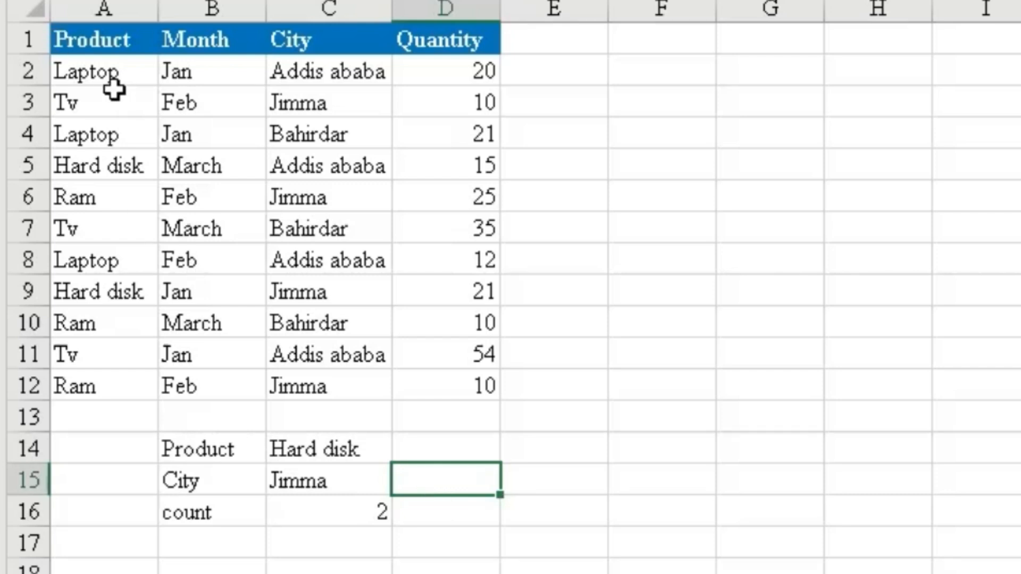
Clear the COUNTIF formula from cell C16.
{"action": "left_click", "coordinate": [100, 72]}
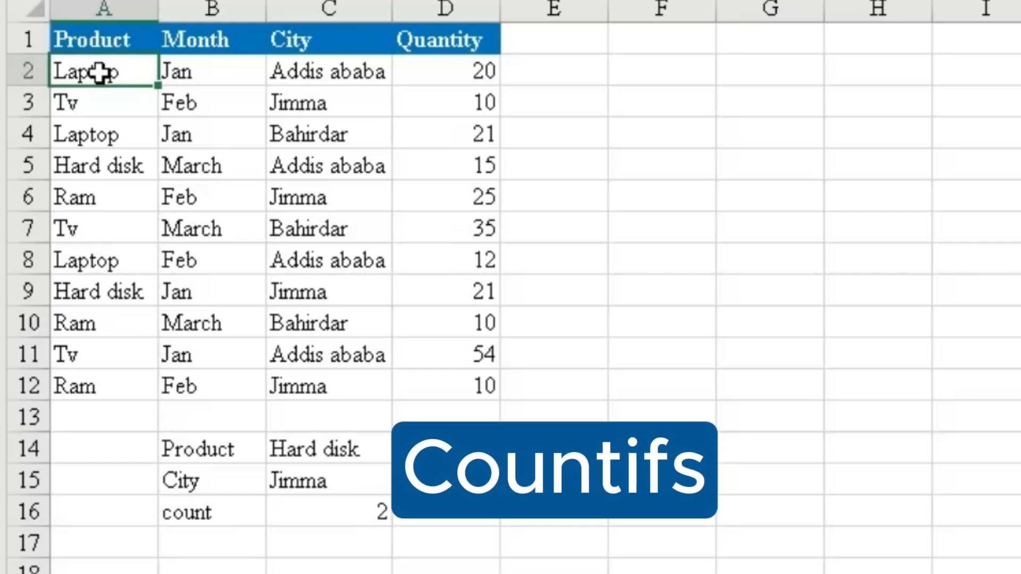
{"action": "left_click", "coordinate": [336, 512]}
{"action": "key", "text": "Delete"}
{"action": "left_click", "coordinate": [417, 558]}
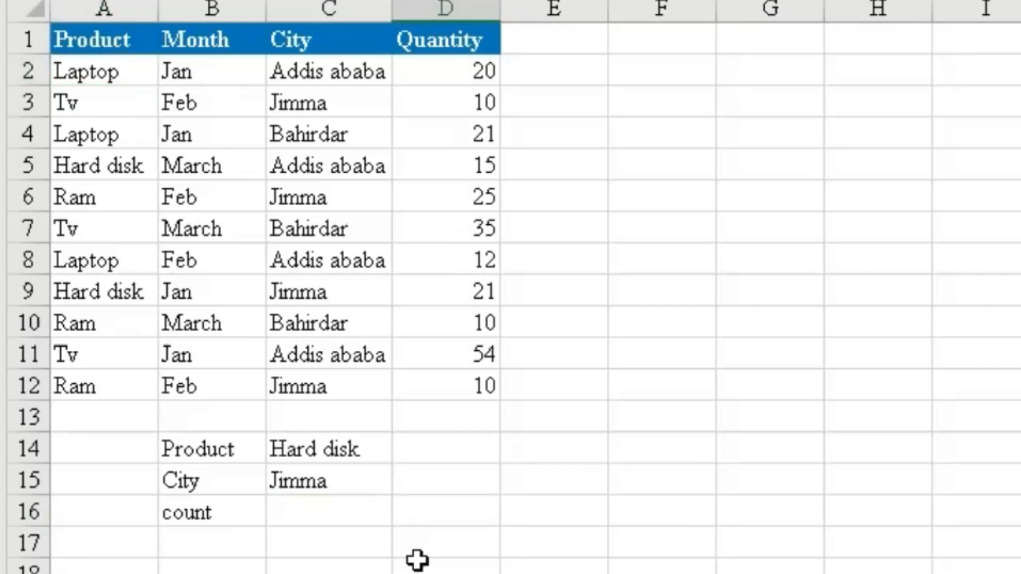
Start a COUNTIFS formula in cell C16 with Product range A2:A12 and cell C14 as the first range and criterion.
{"action": "left_click", "coordinate": [378, 518]}
{"action": "type", "text": "="}
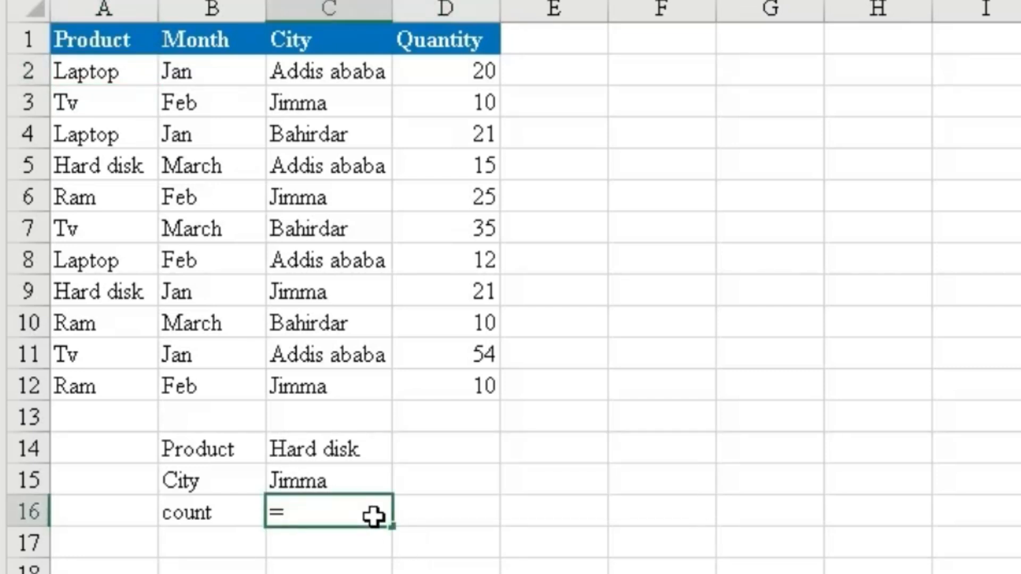
{"action": "type", "text": "count"}
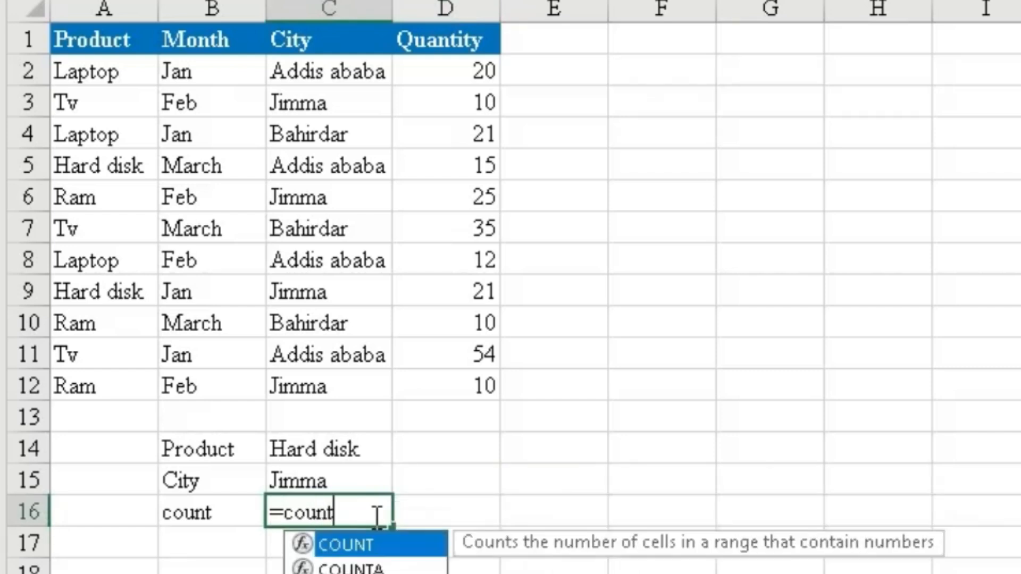
{"action": "double_click", "coordinate": [372, 573]}
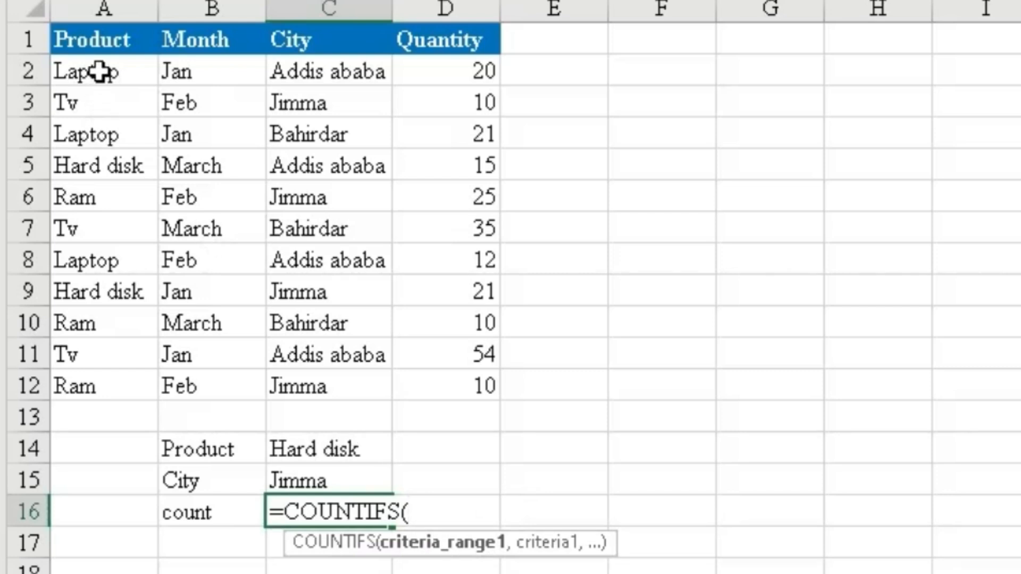
{"action": "left_click_drag", "start_coordinate": [99, 74], "coordinate": [91, 381]}
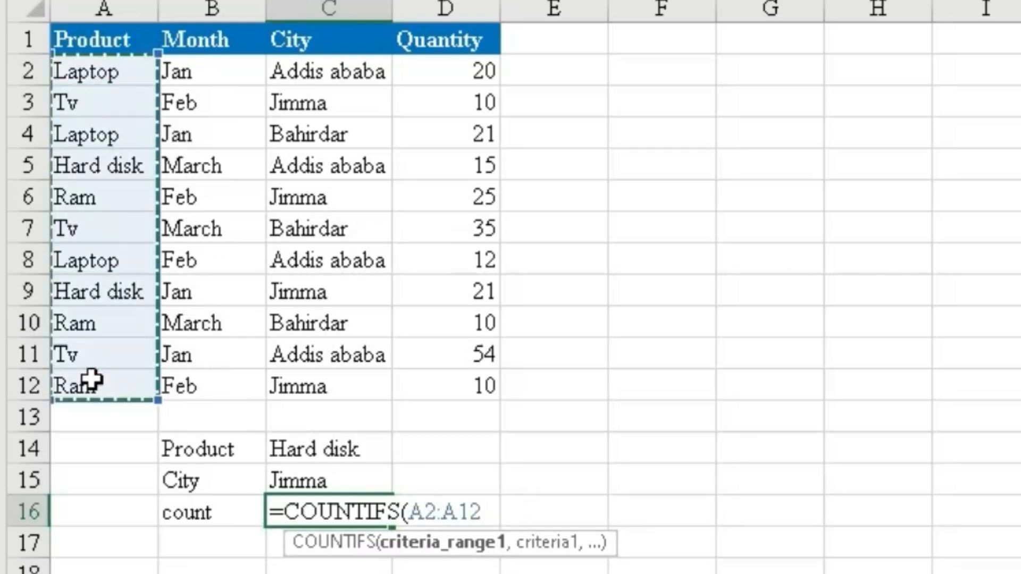
{"action": "type", "text": ","}
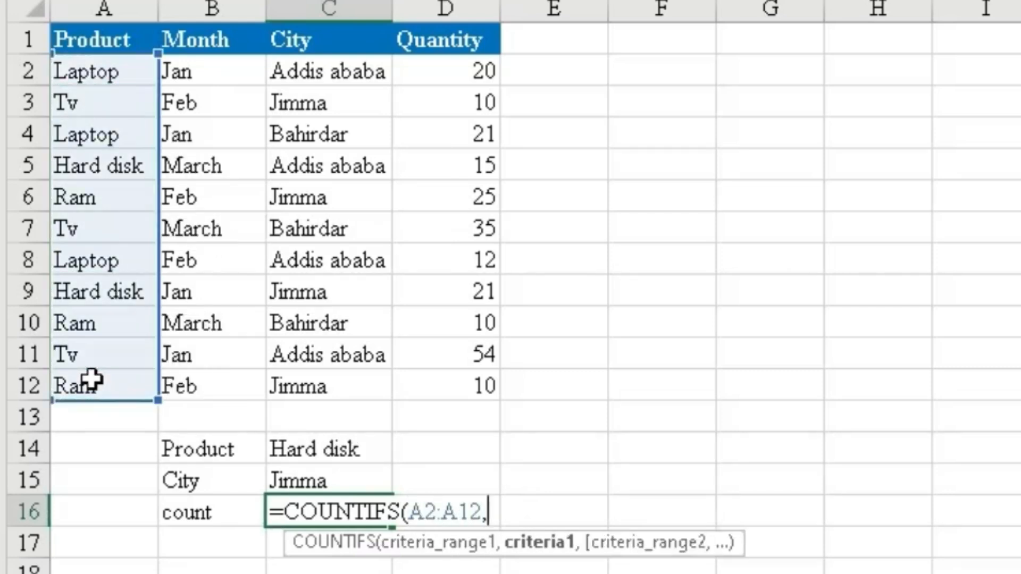
{"action": "left_click", "coordinate": [306, 452]}
{"action": "type", "text": ","}
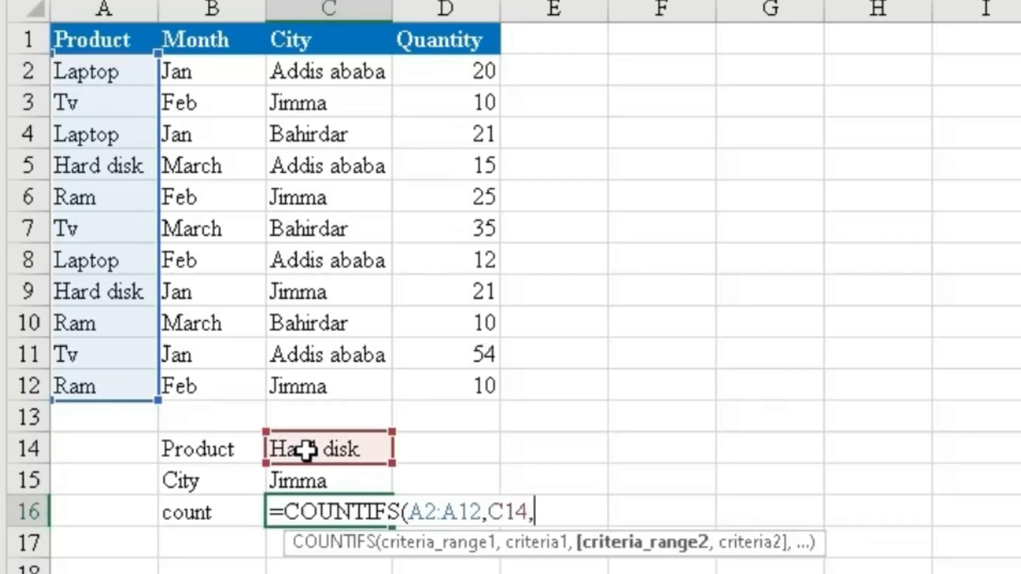
Complete the COUNTIFS formula in C16 with City range C2:C12 and cell C15 as the second range and criterion.
{"action": "left_click_drag", "start_coordinate": [328, 75], "coordinate": [320, 382]}
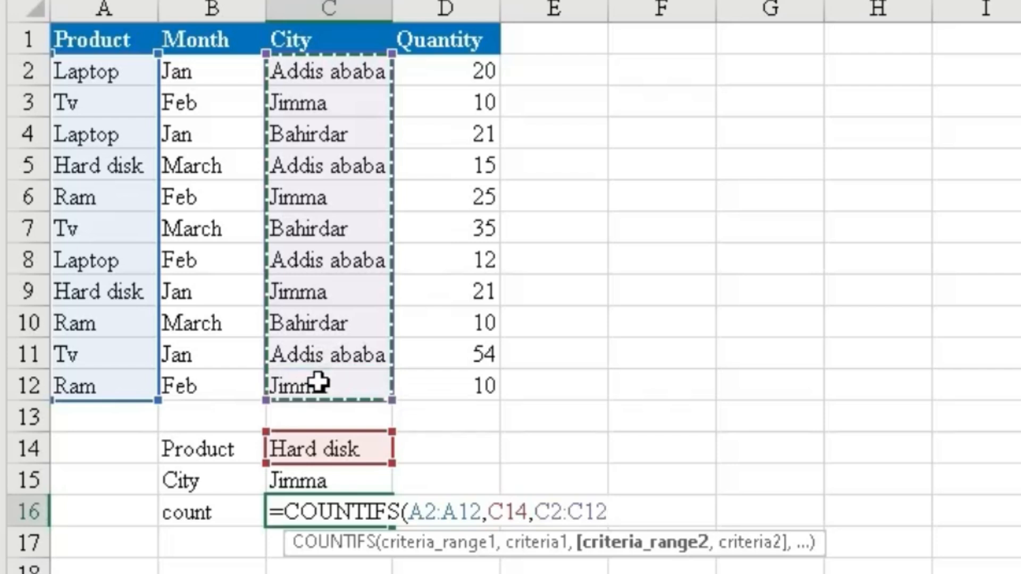
{"action": "type", "text": ","}
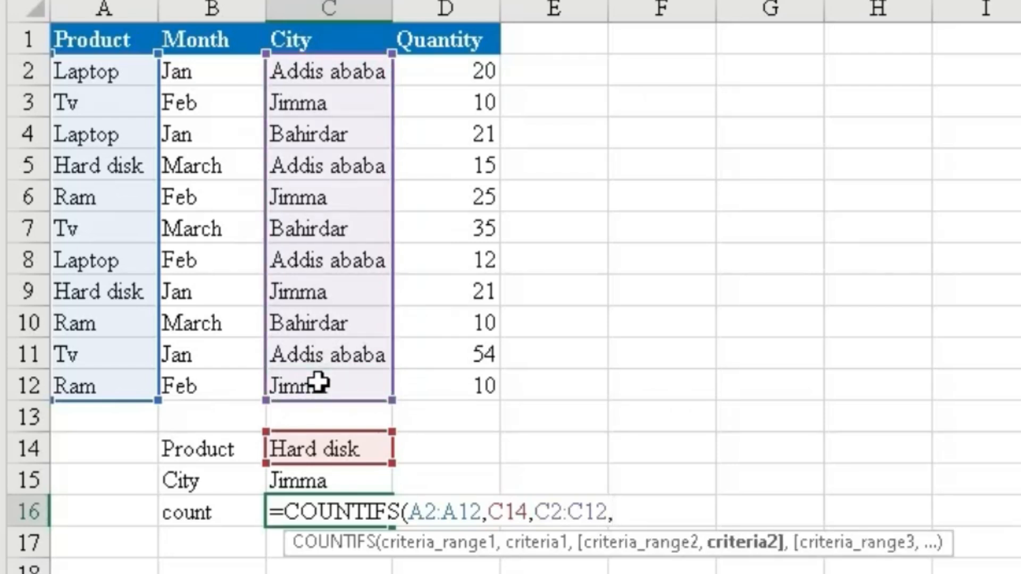
{"action": "left_click", "coordinate": [340, 481]}
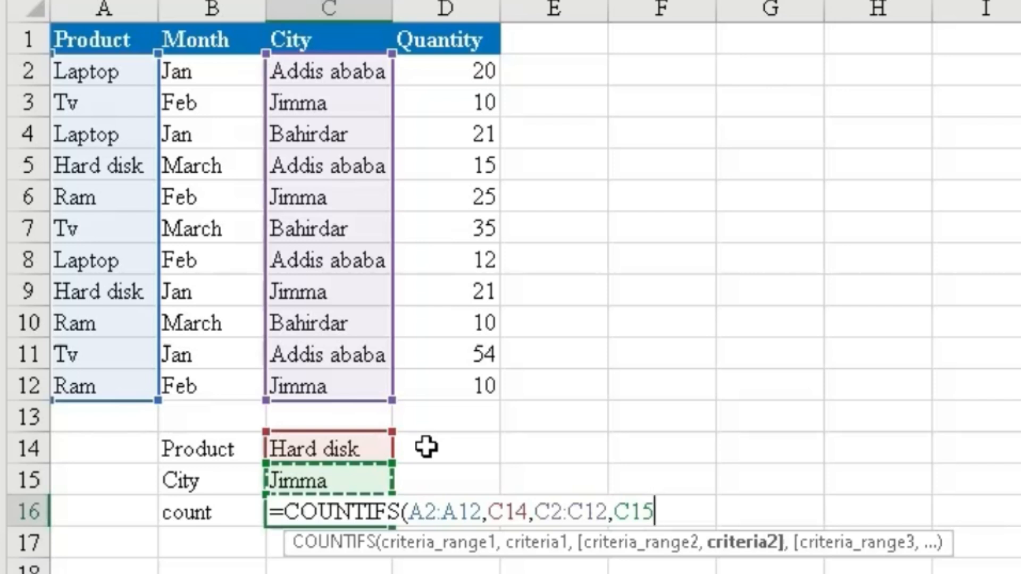
{"action": "type", "text": ")"}
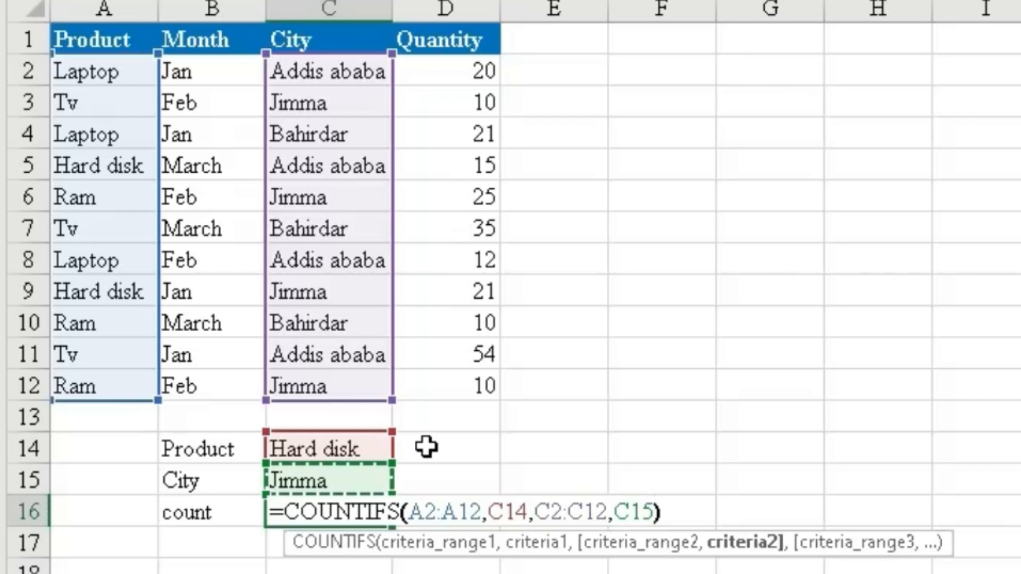
{"action": "key", "text": "Return"}
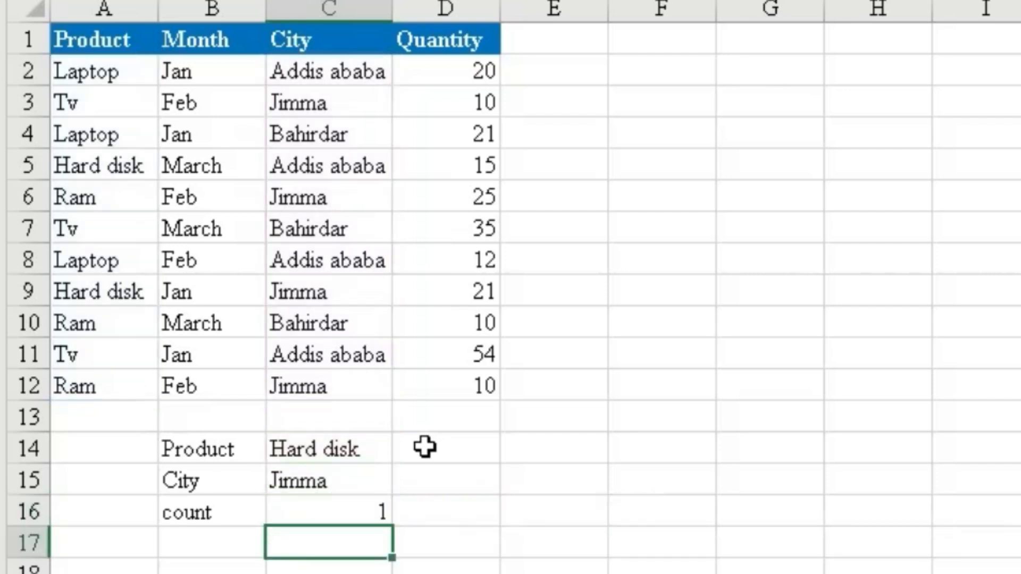
Set the product criterion in cell C14 to Laptop.
{"action": "left_click", "coordinate": [357, 518]}
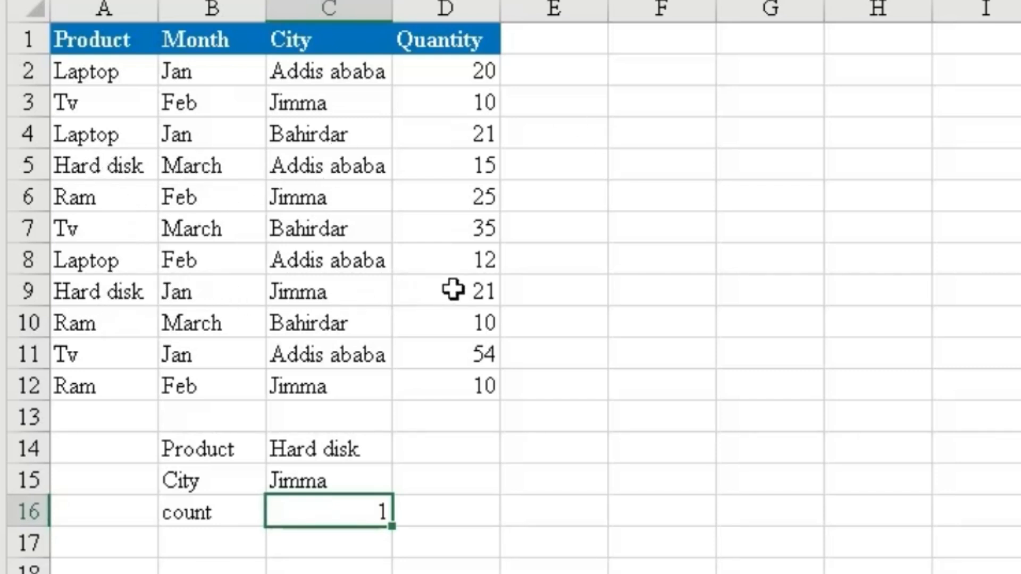
{"action": "left_click", "coordinate": [358, 450]}
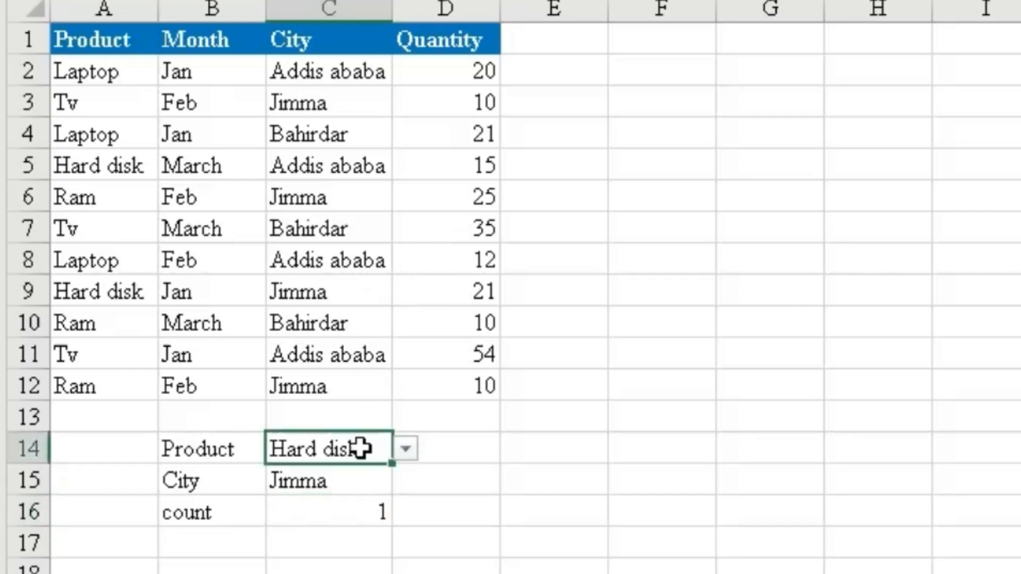
{"action": "left_click", "coordinate": [411, 449]}
{"action": "left_click", "coordinate": [347, 476]}
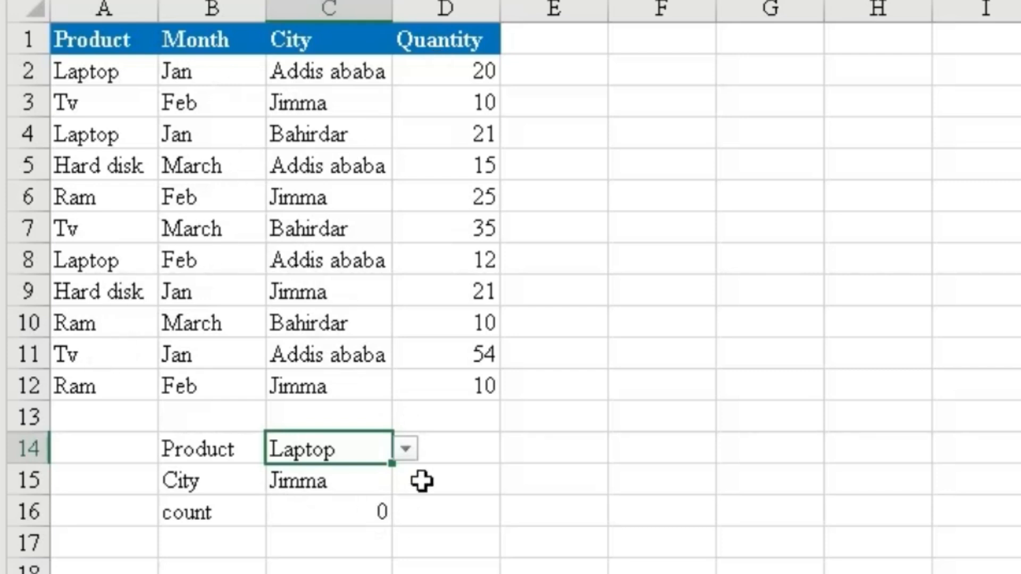
Set the city criterion in cell C15 to Addis ababa and select the count cell C16.
{"action": "left_click", "coordinate": [348, 480]}
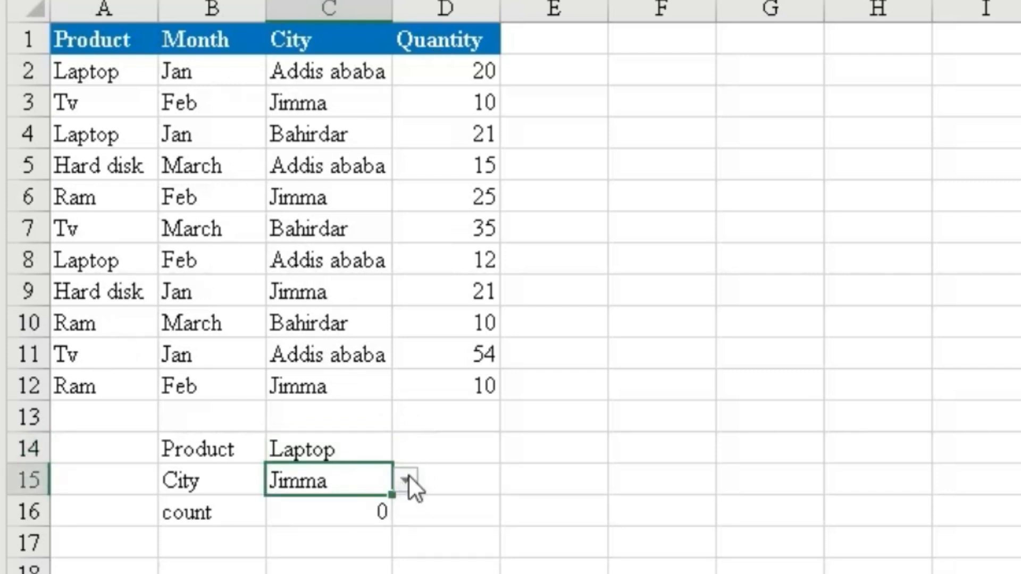
{"action": "left_click", "coordinate": [407, 478]}
{"action": "left_click", "coordinate": [378, 504]}
{"action": "left_click", "coordinate": [380, 513]}
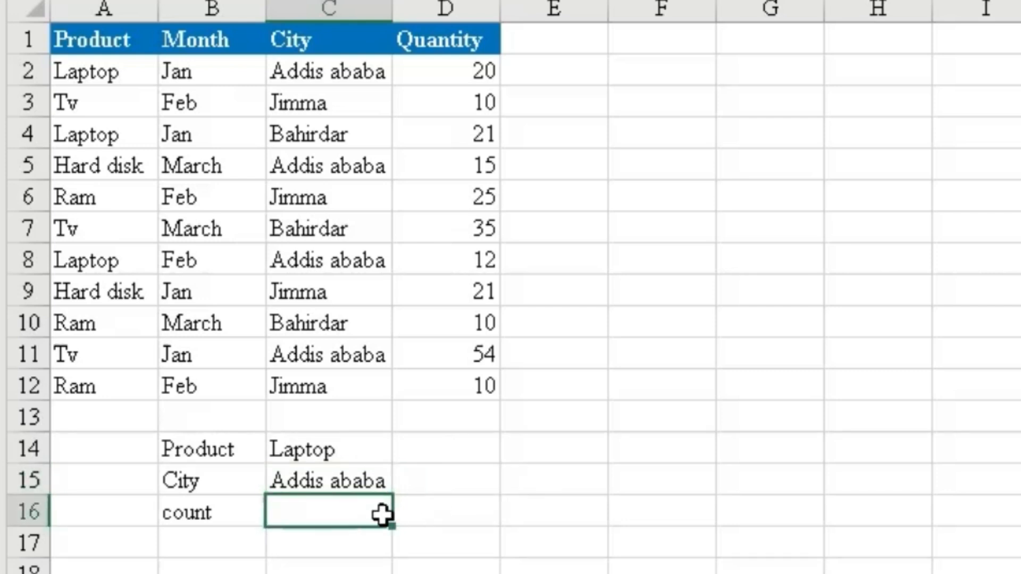